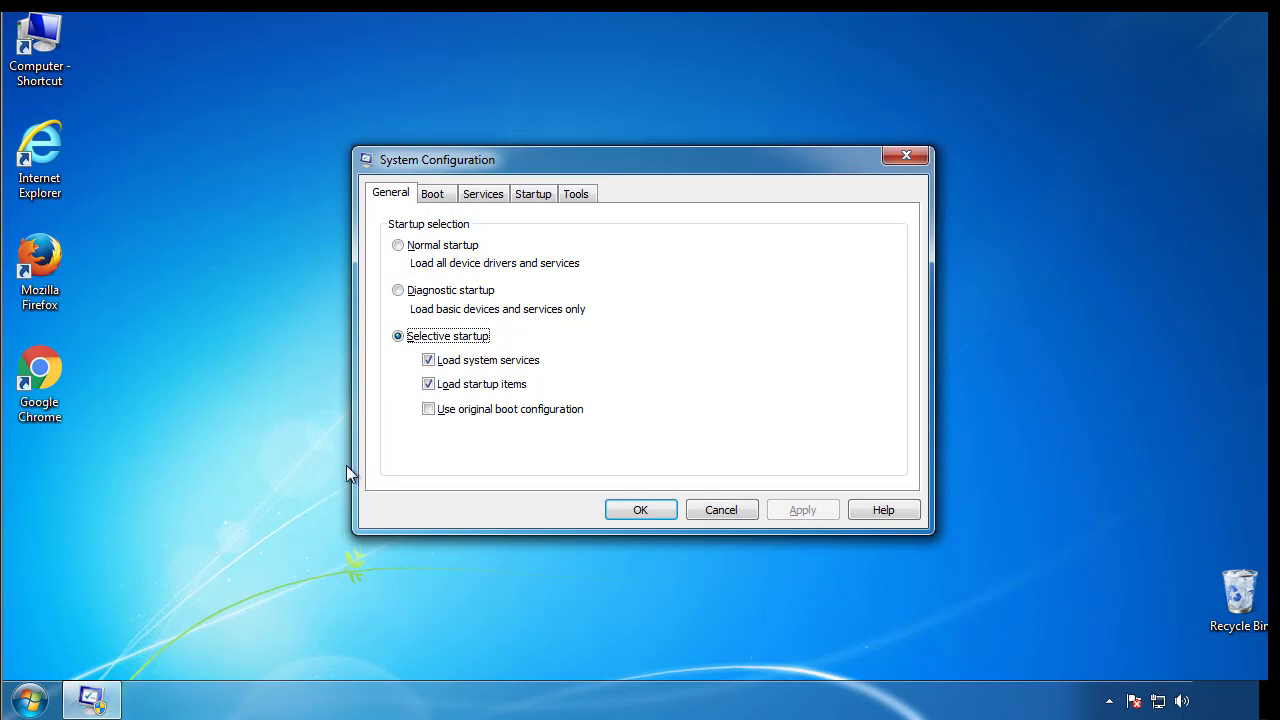
Step: Enable Safe boot with the Minimal option in the boot settings, restart the computer, and close the safe mode help window
click(432, 194)
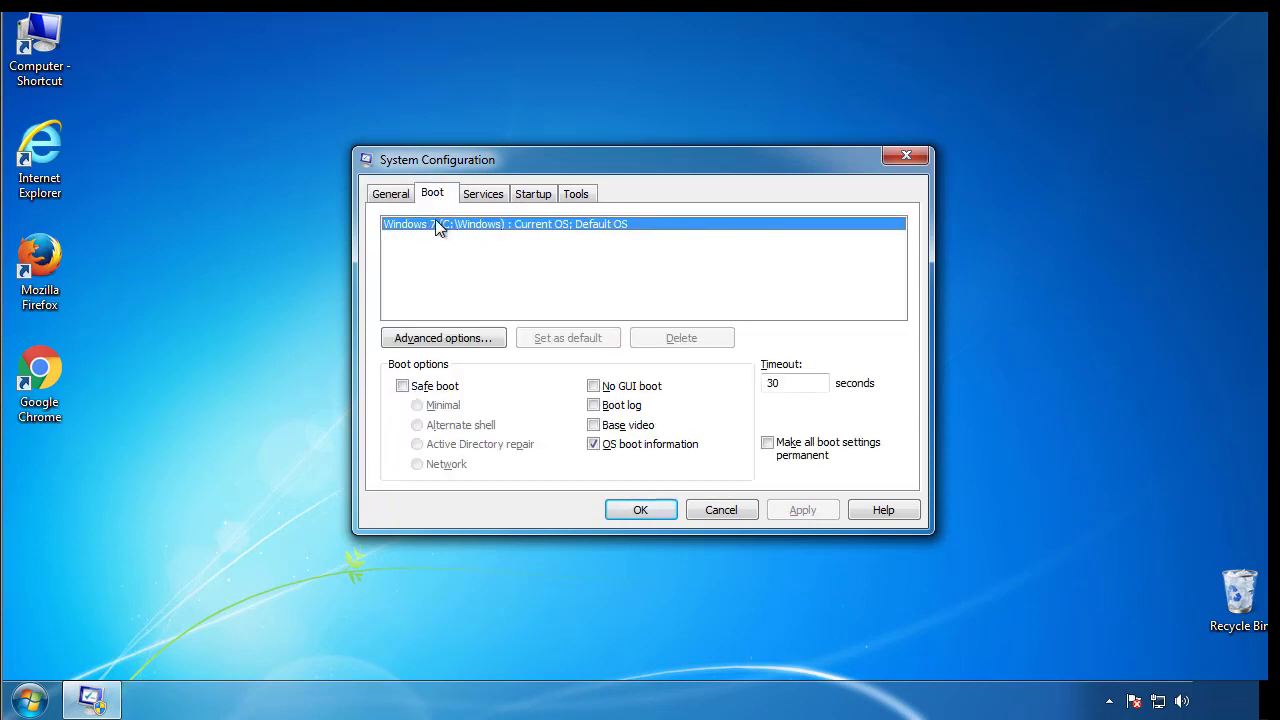
click(402, 386)
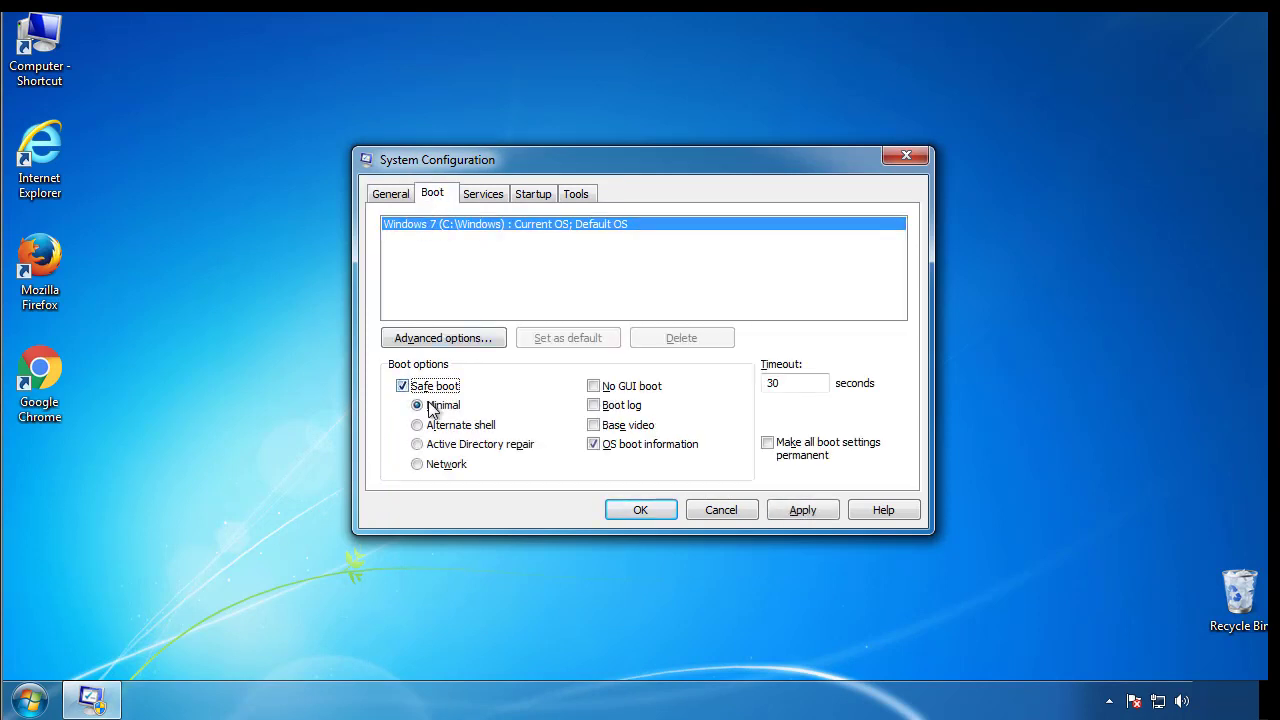
click(650, 510)
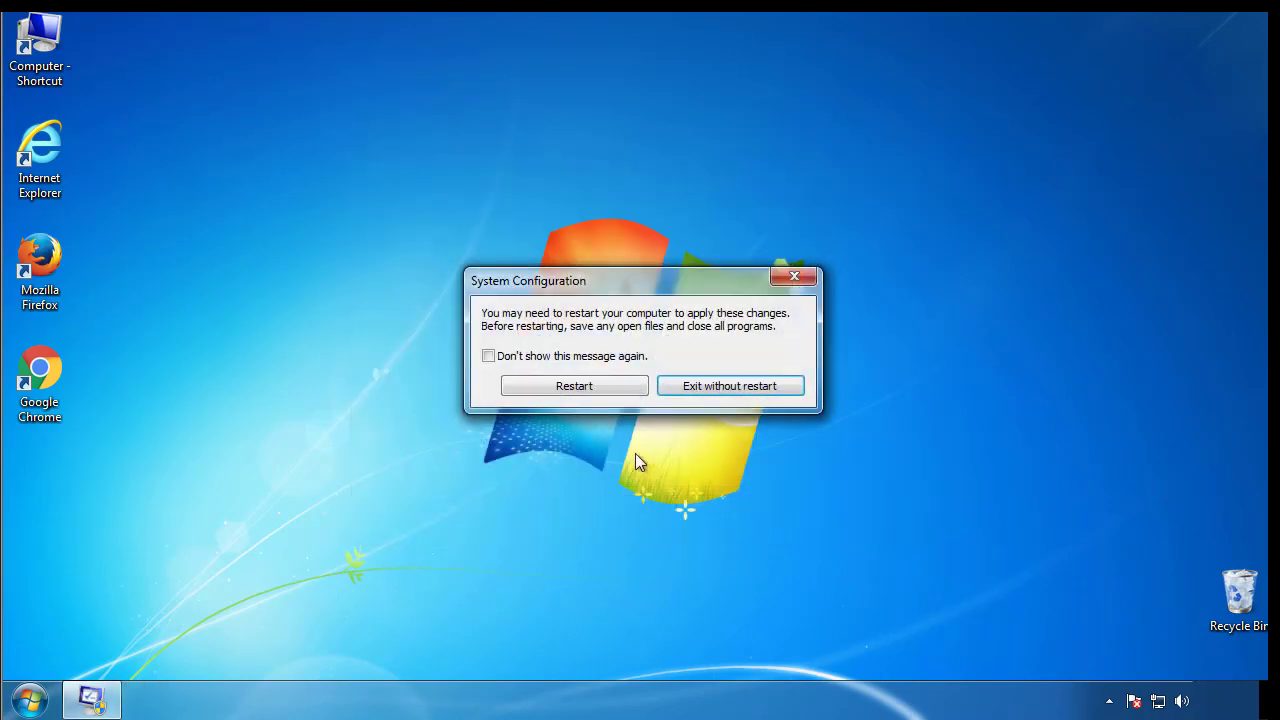
click(582, 383)
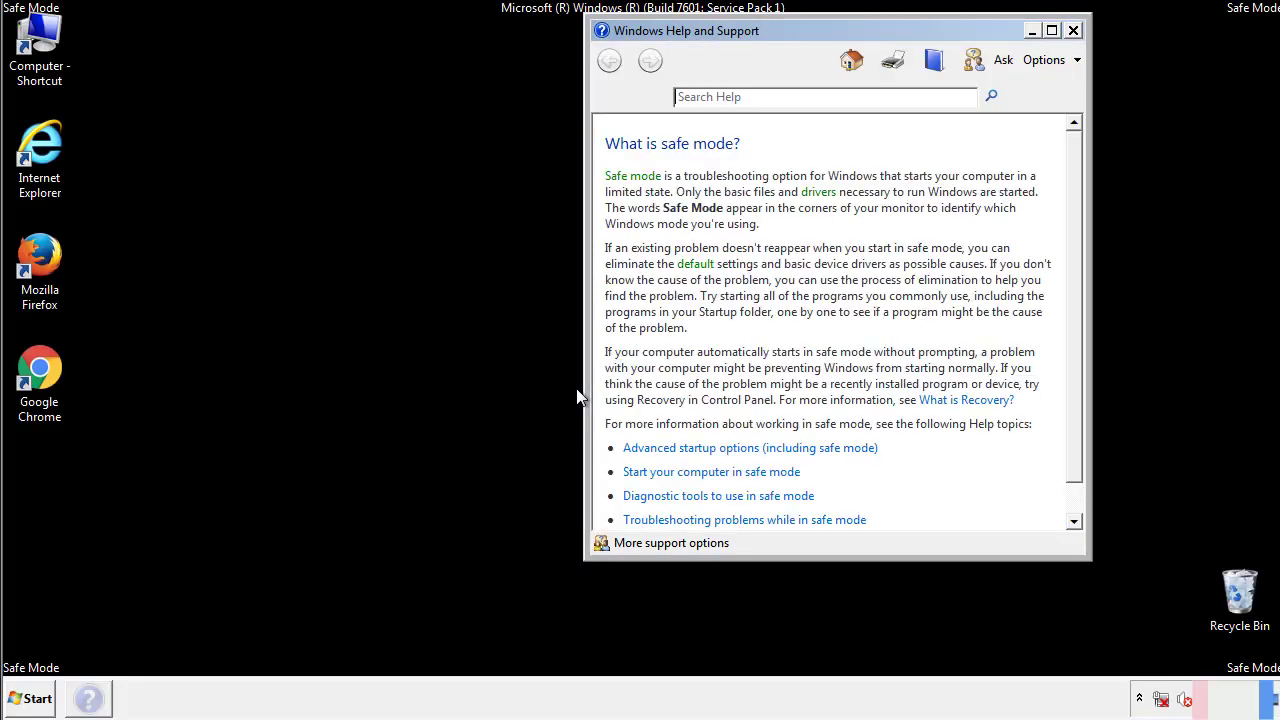
click(1073, 30)
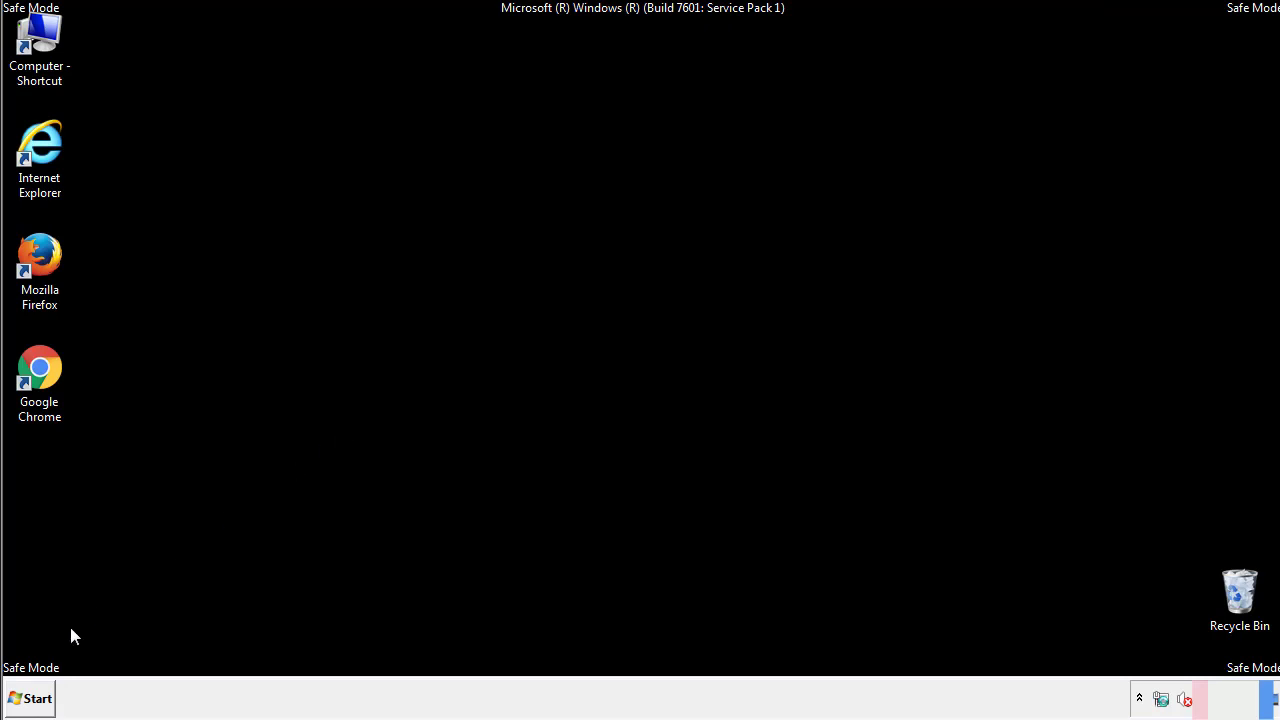
Step: In Control Panel's Folder Options, confirm the view settings with hidden files, folders, and drives shown, and close Control Panel
click(30, 698)
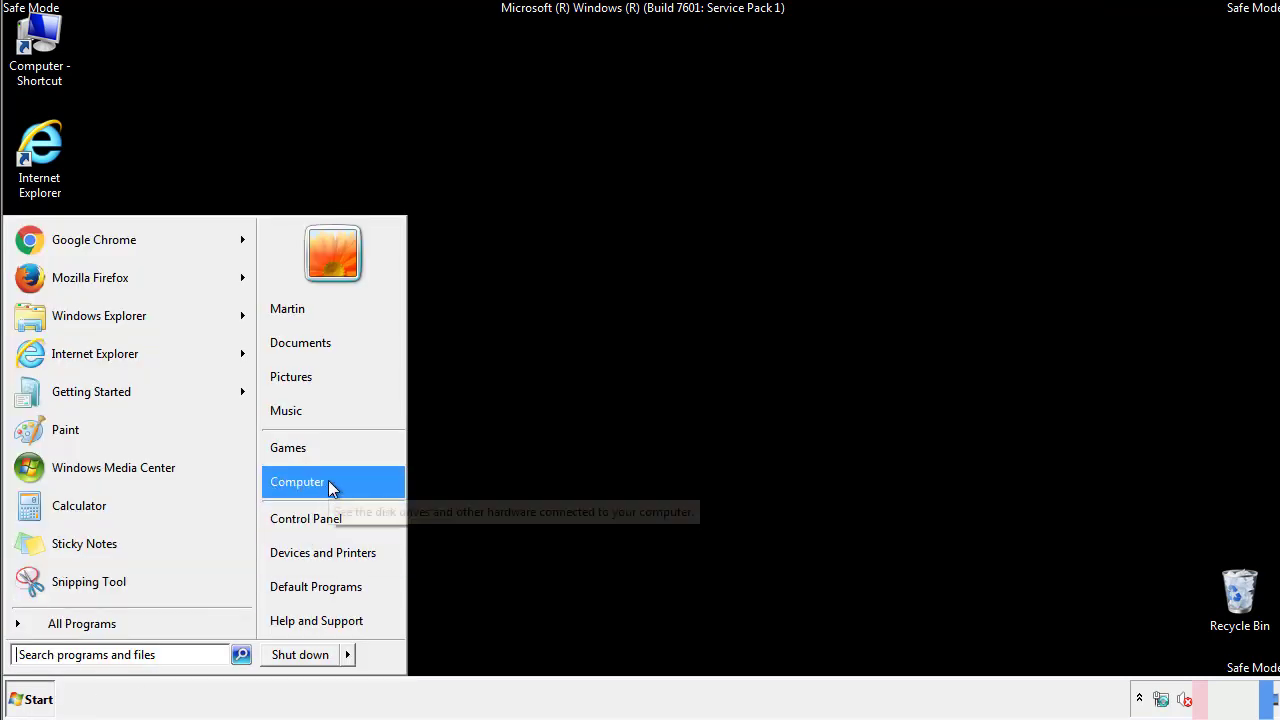
click(318, 516)
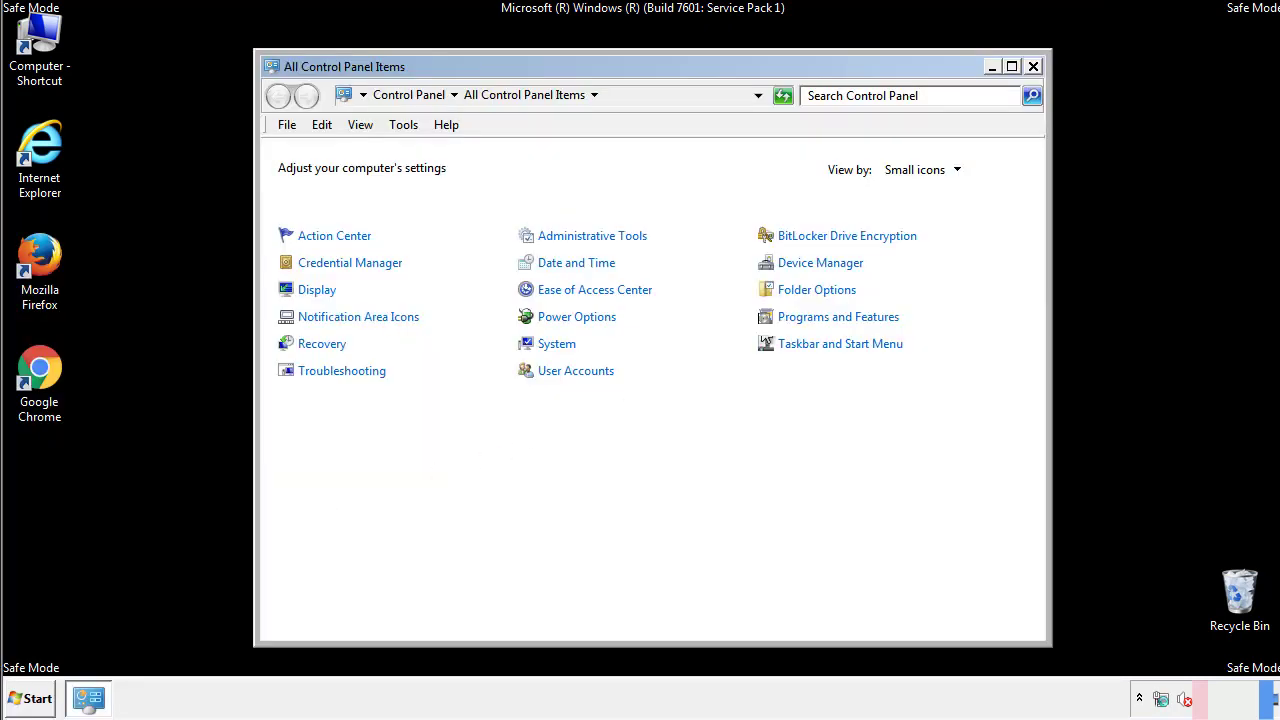
click(821, 289)
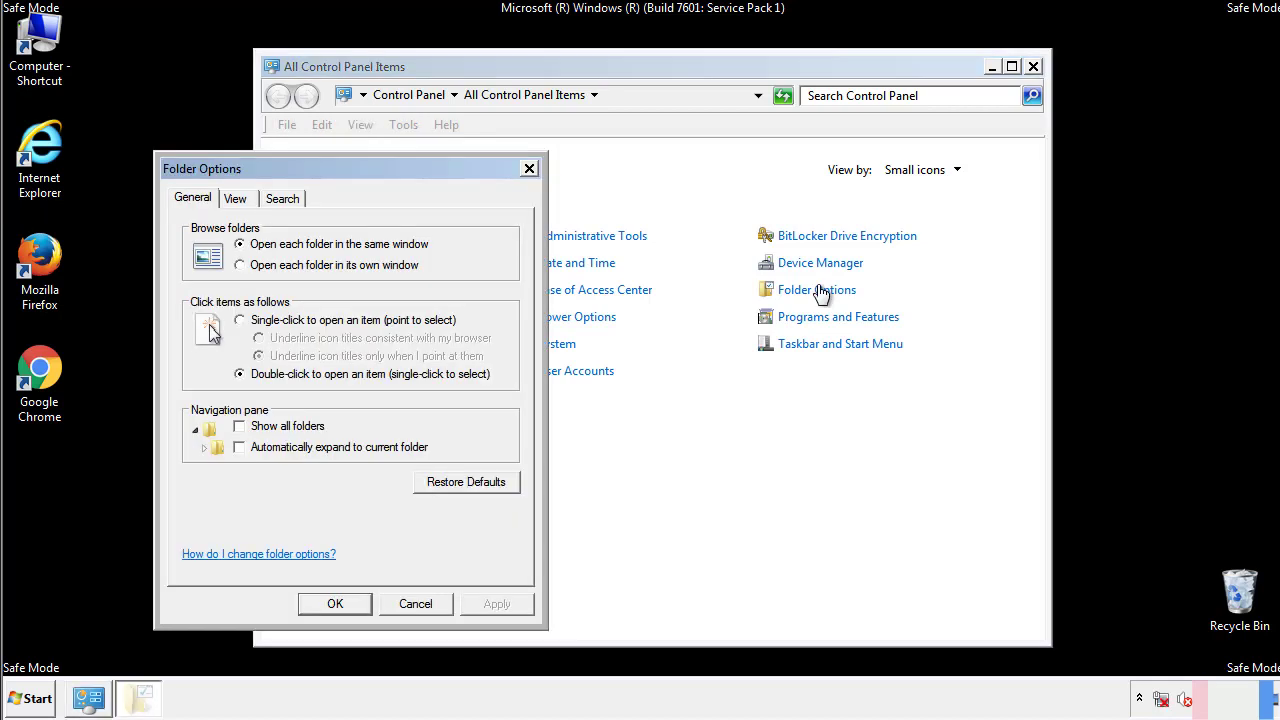
click(238, 202)
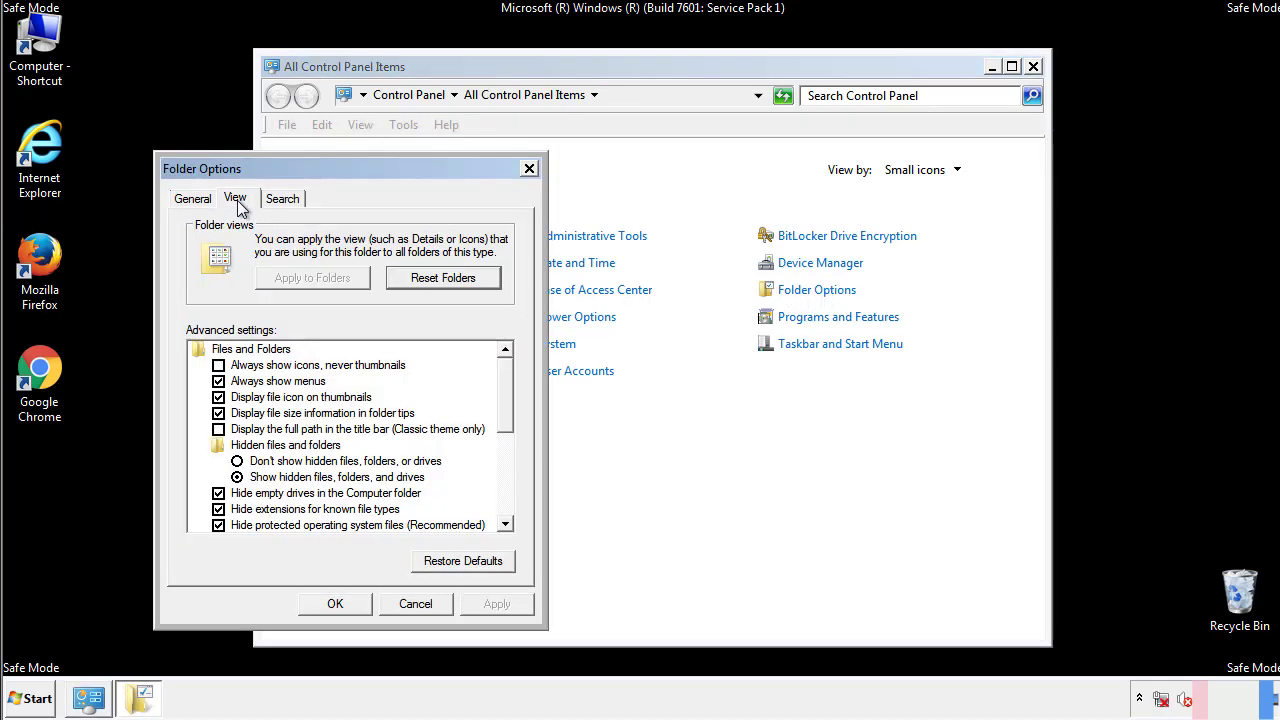
click(219, 381)
click(336, 604)
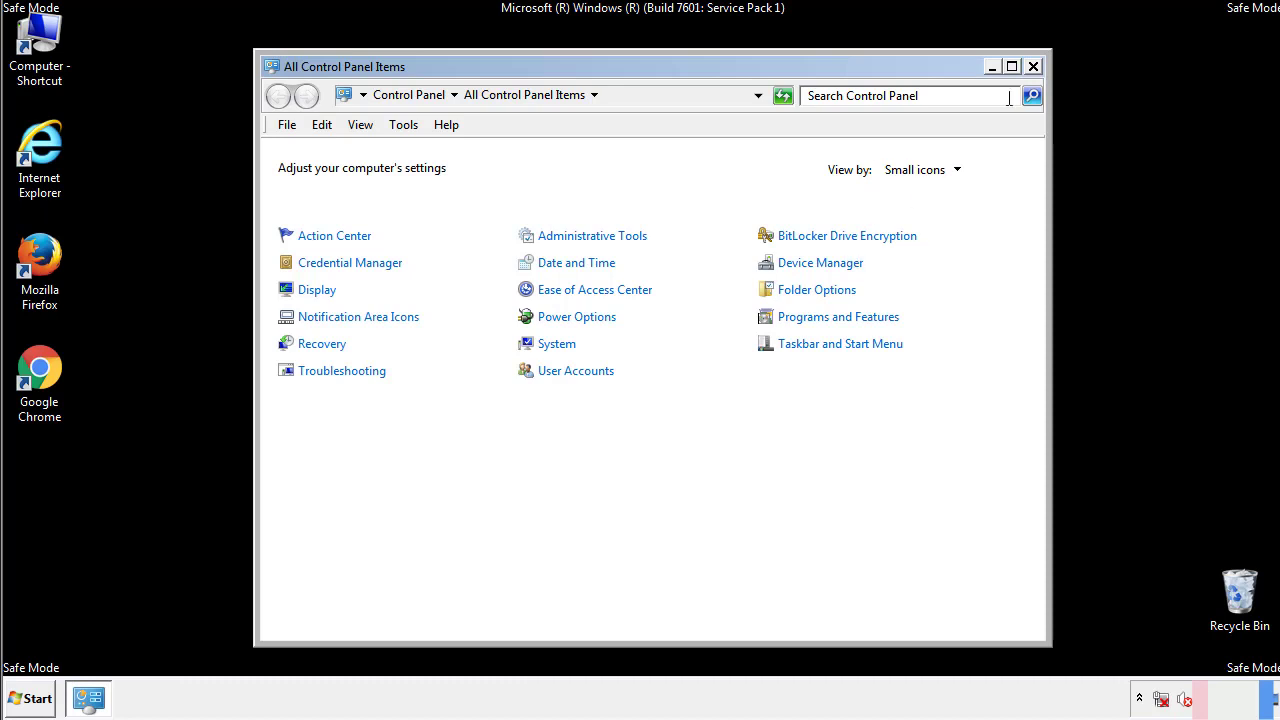
click(1033, 67)
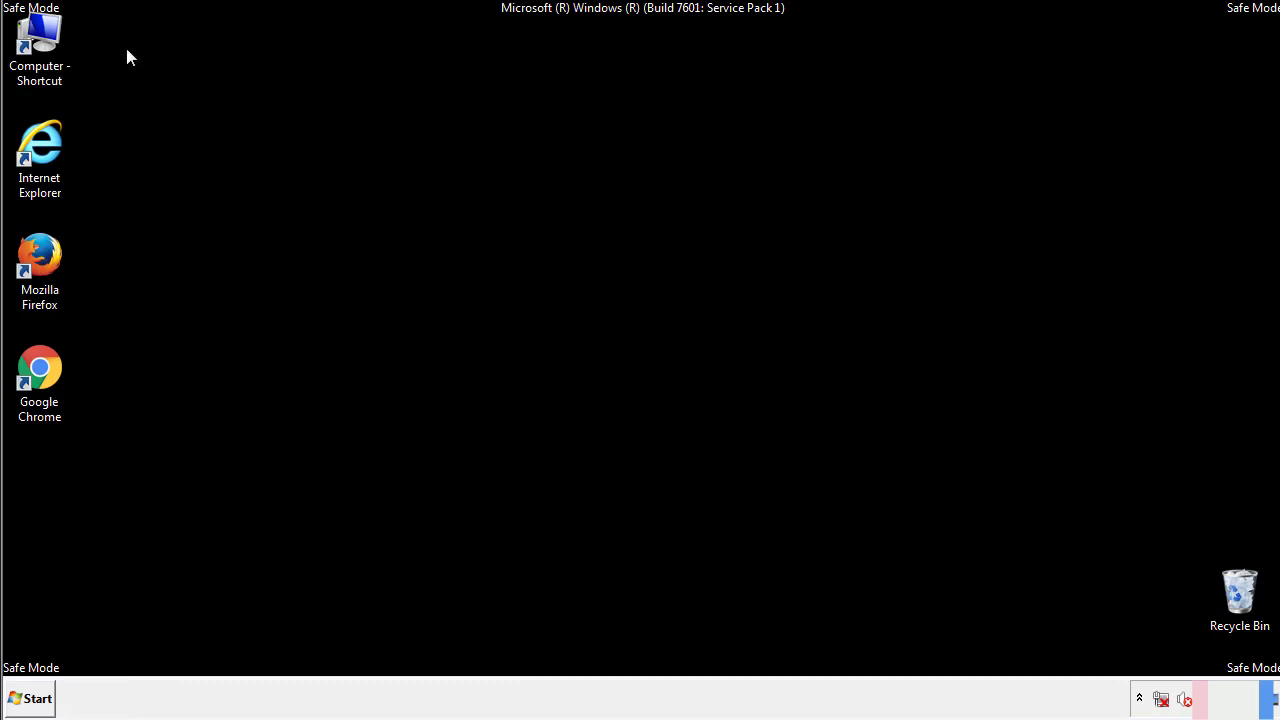
Step: Browse to the folder C:\Windows\System32\drivers\etc
double_click(58, 42)
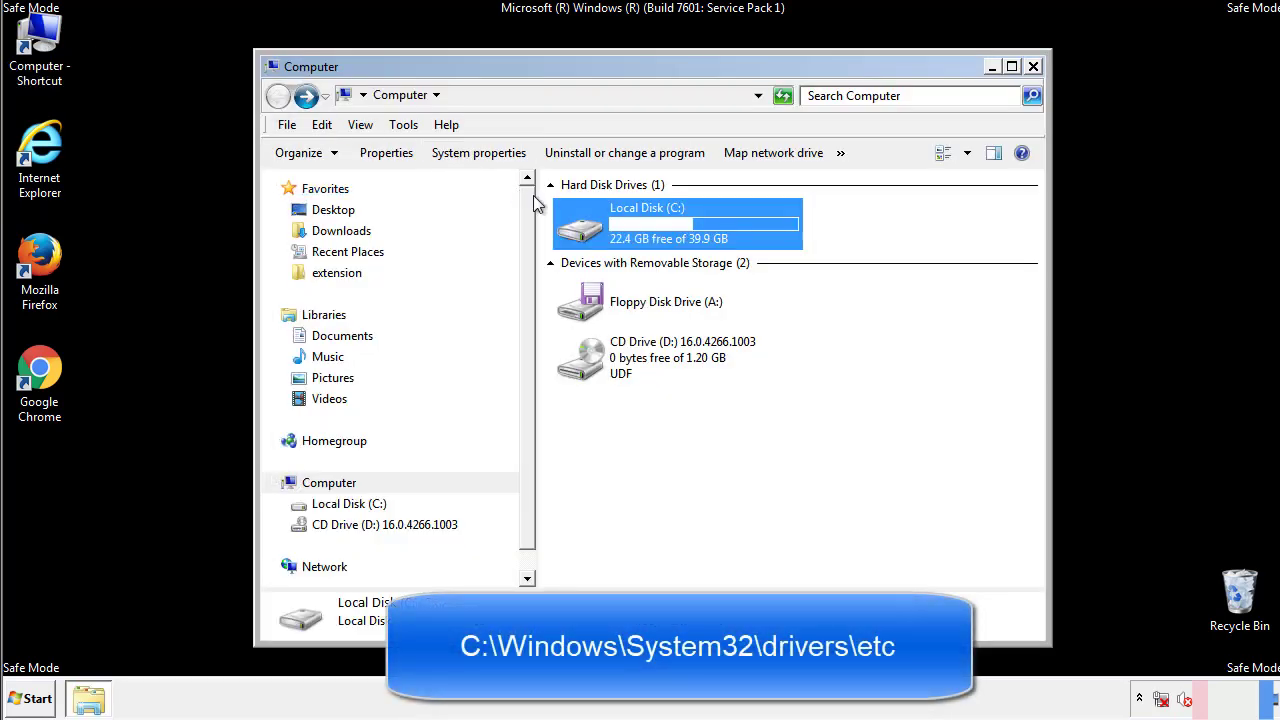
double_click(584, 232)
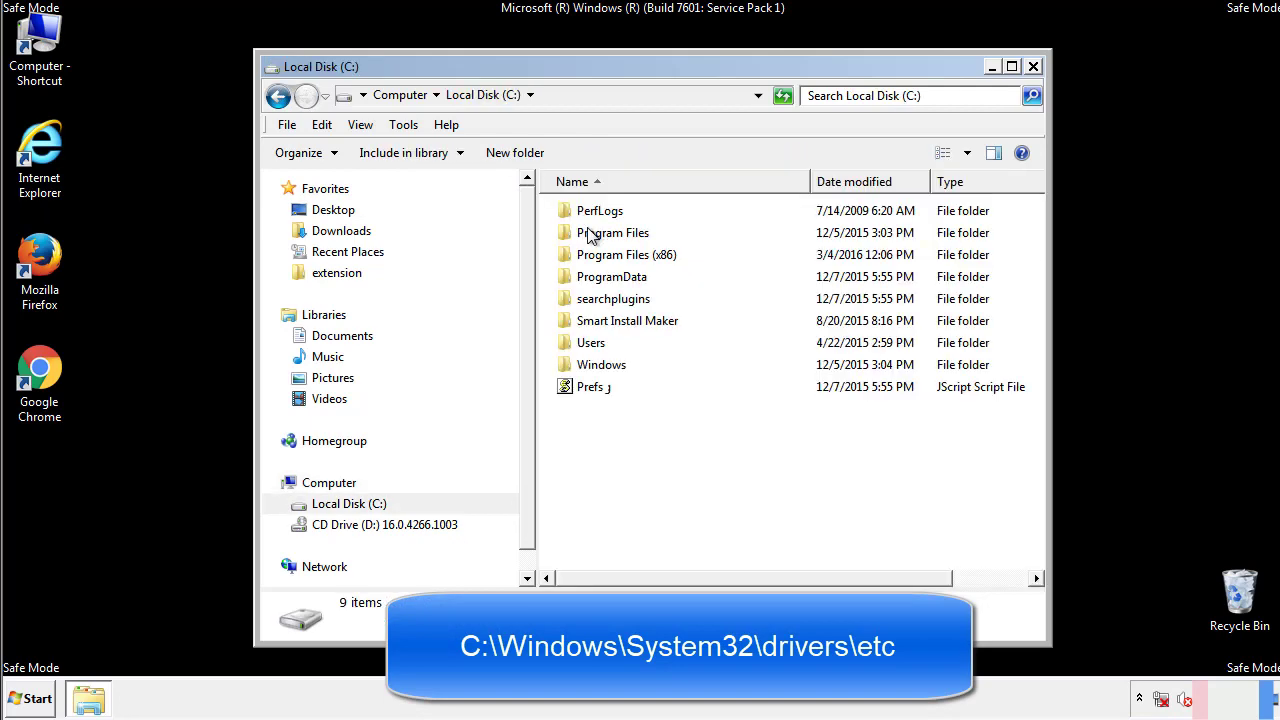
click(585, 370)
double_click(585, 370)
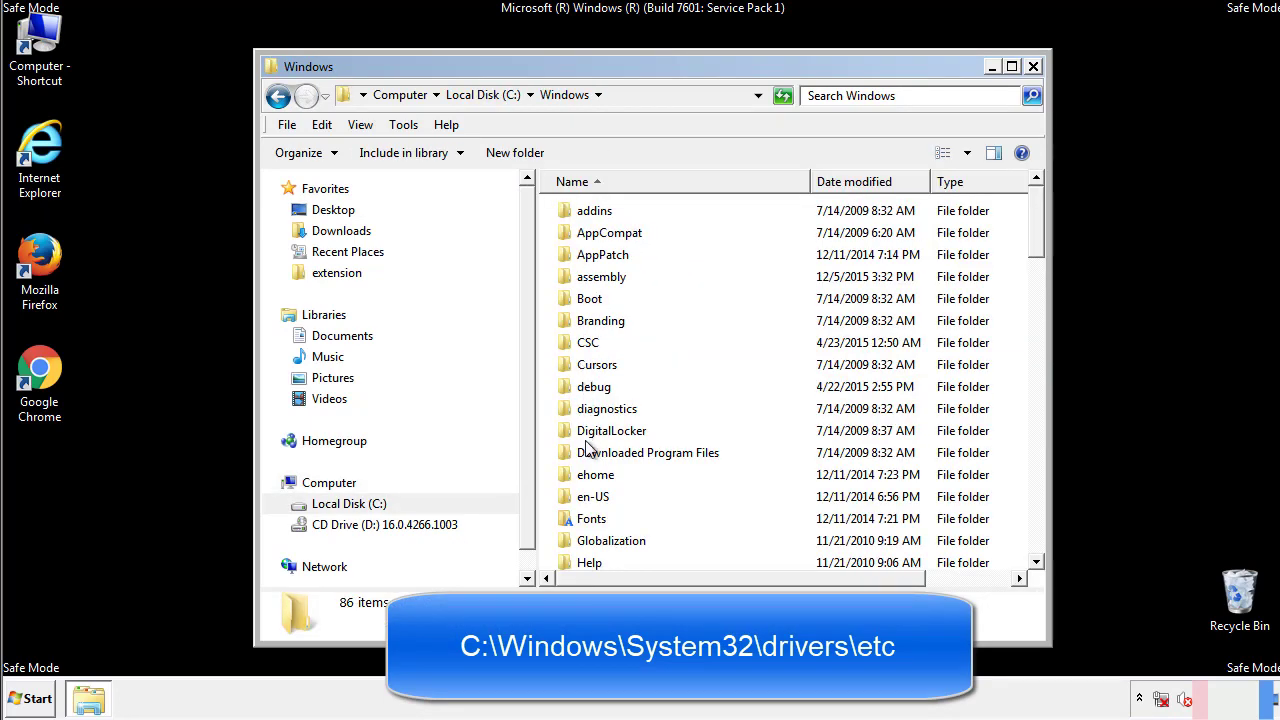
scroll(588, 452, down, 4)
scroll(590, 455, down, 5)
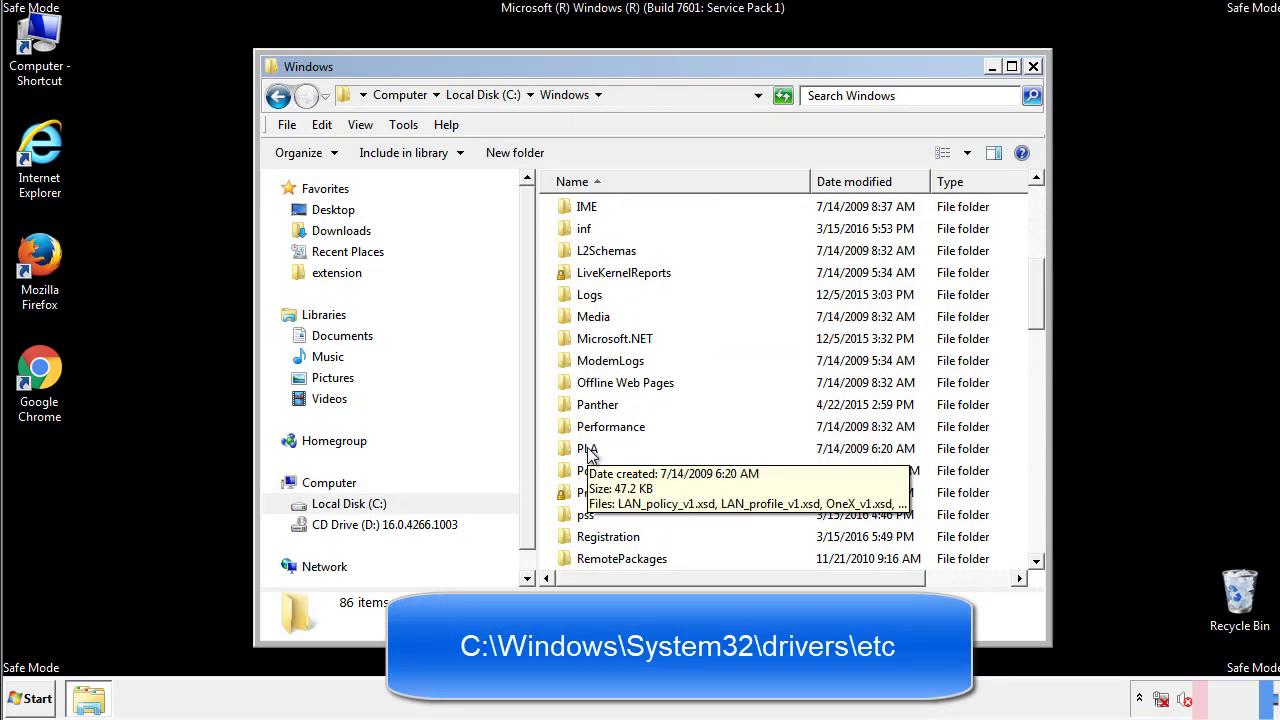
scroll(588, 452, down, 2)
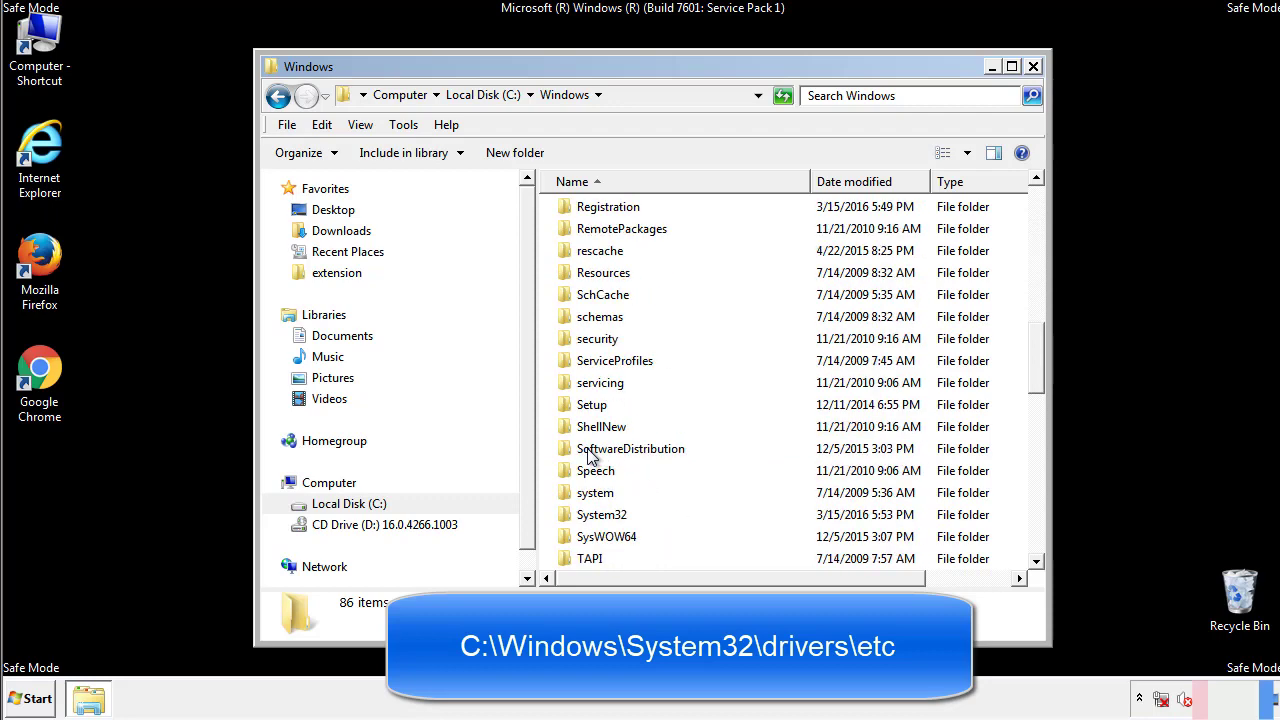
double_click(590, 516)
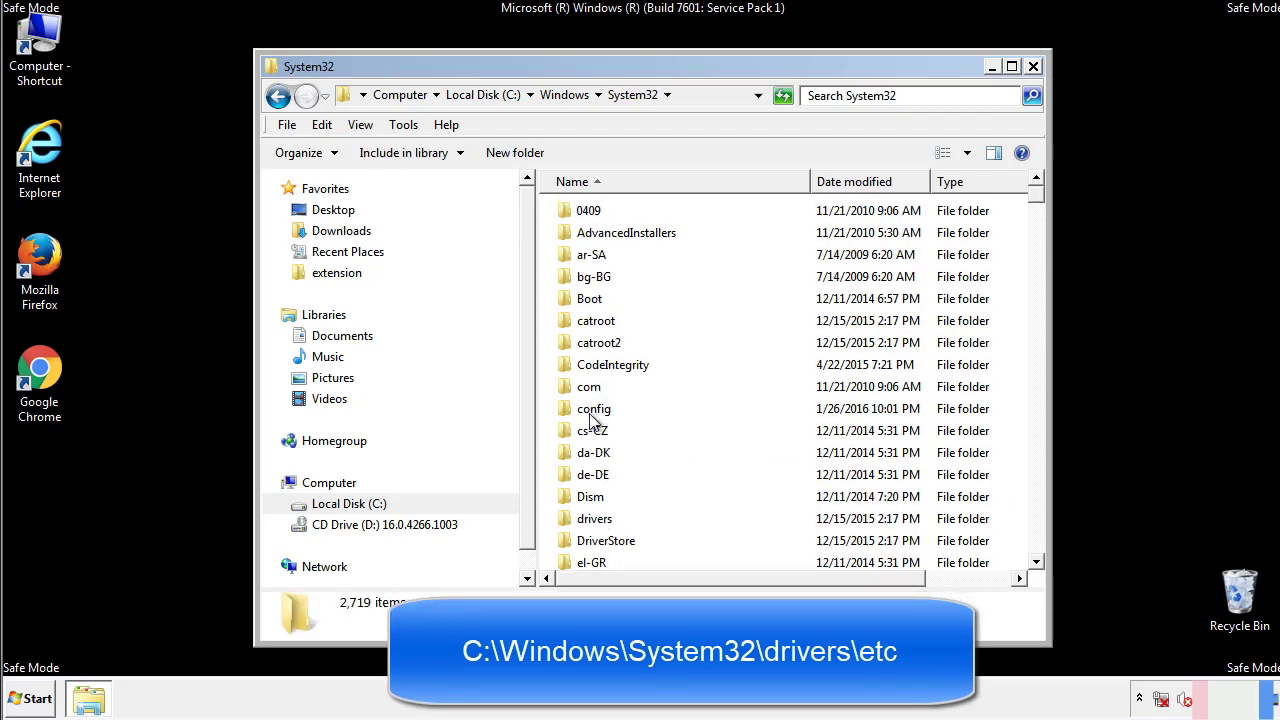
click(594, 522)
double_click(595, 524)
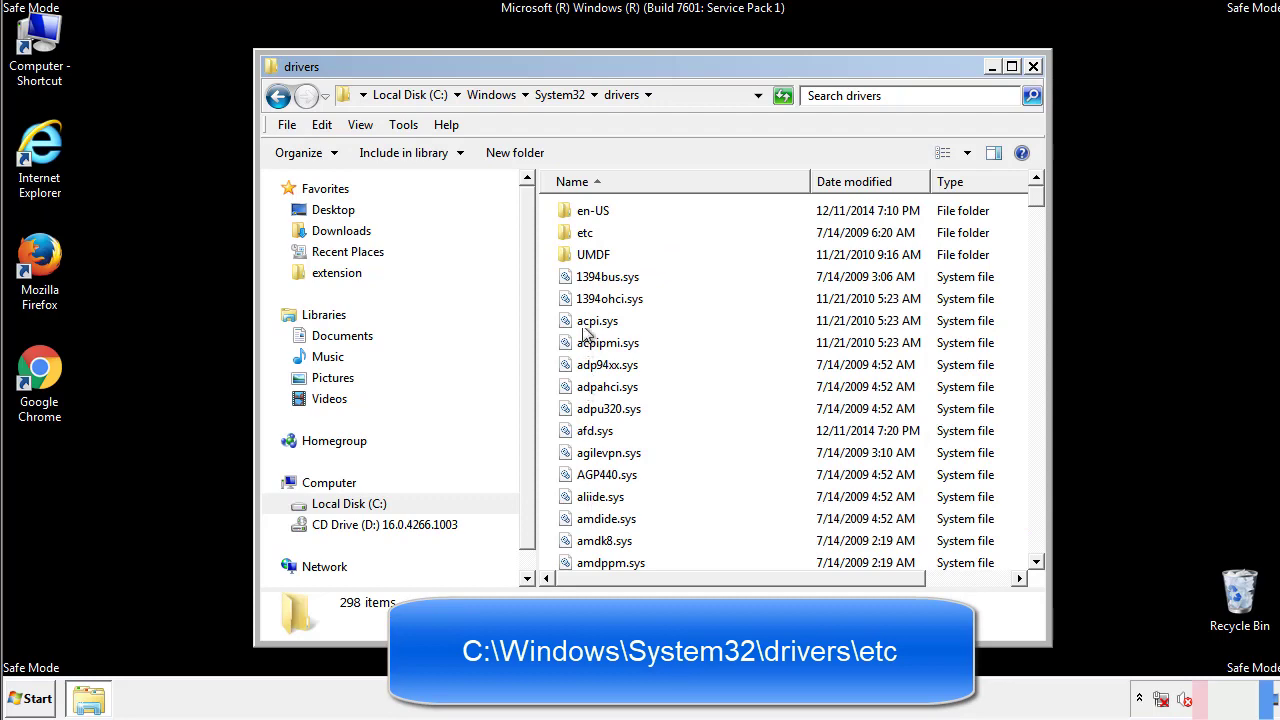
double_click(580, 232)
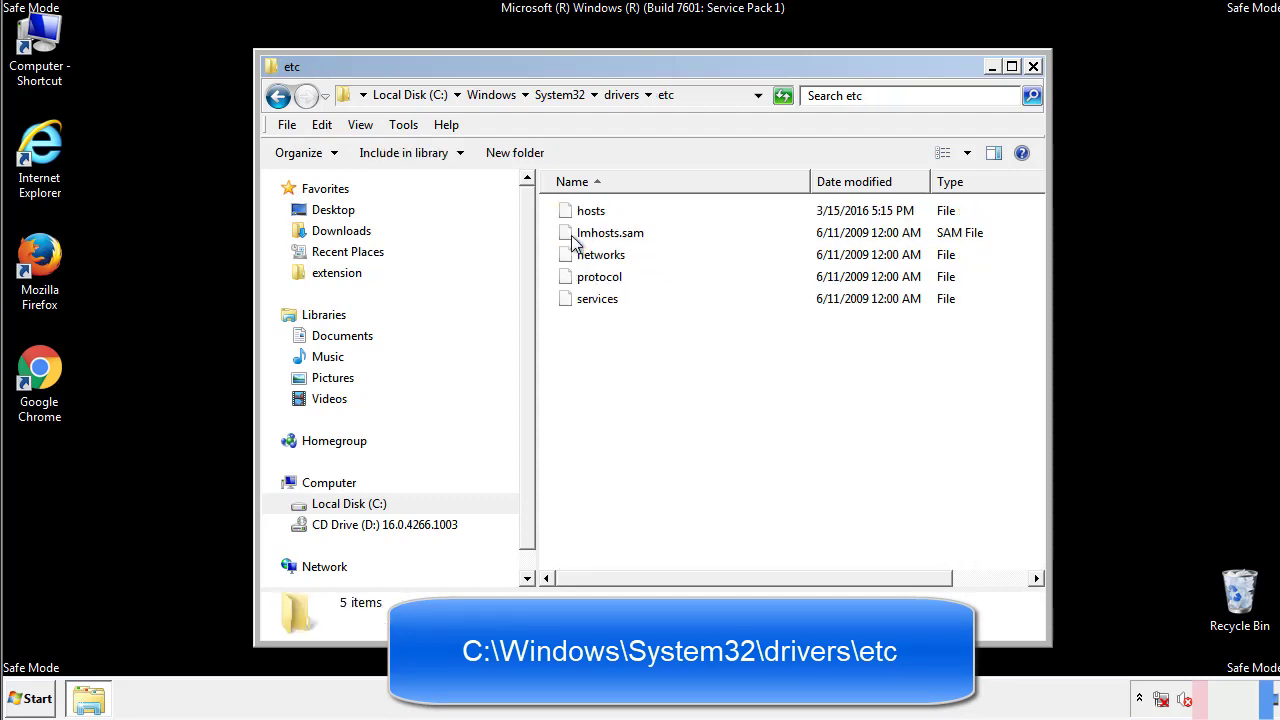
Step: Open the hosts file with Notepad and move its window so the full text is in view
double_click(581, 216)
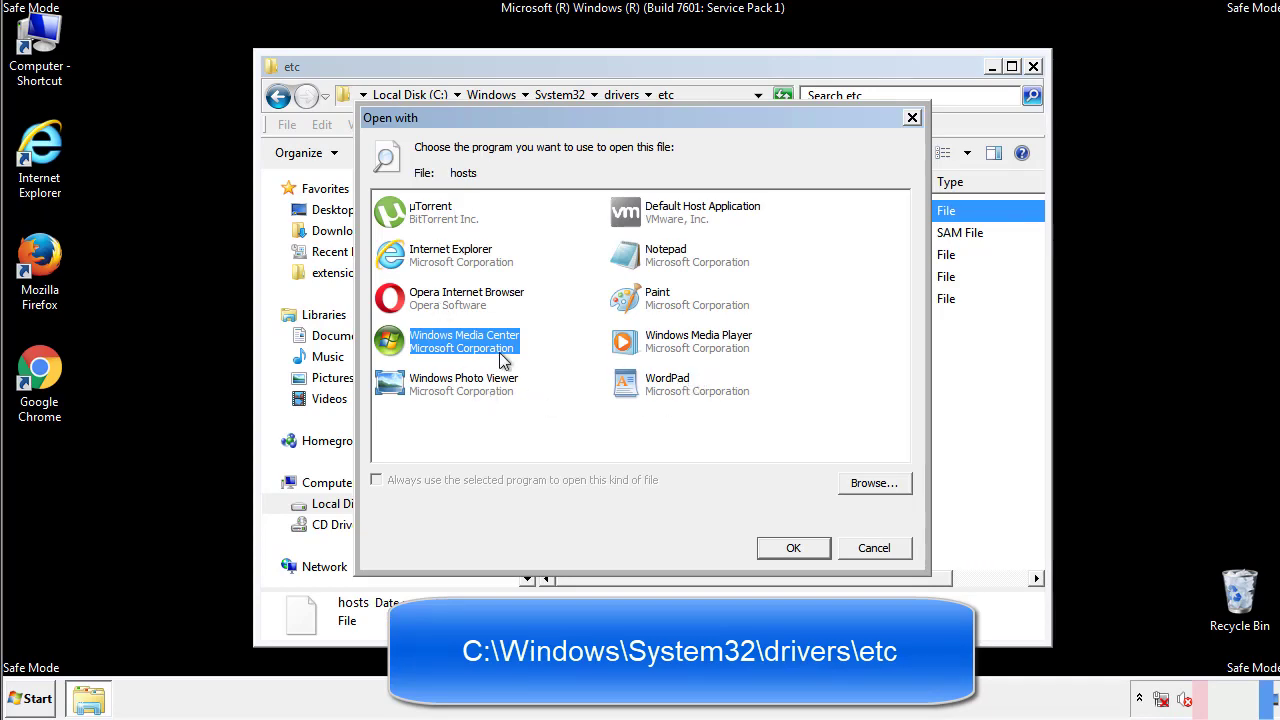
click(647, 260)
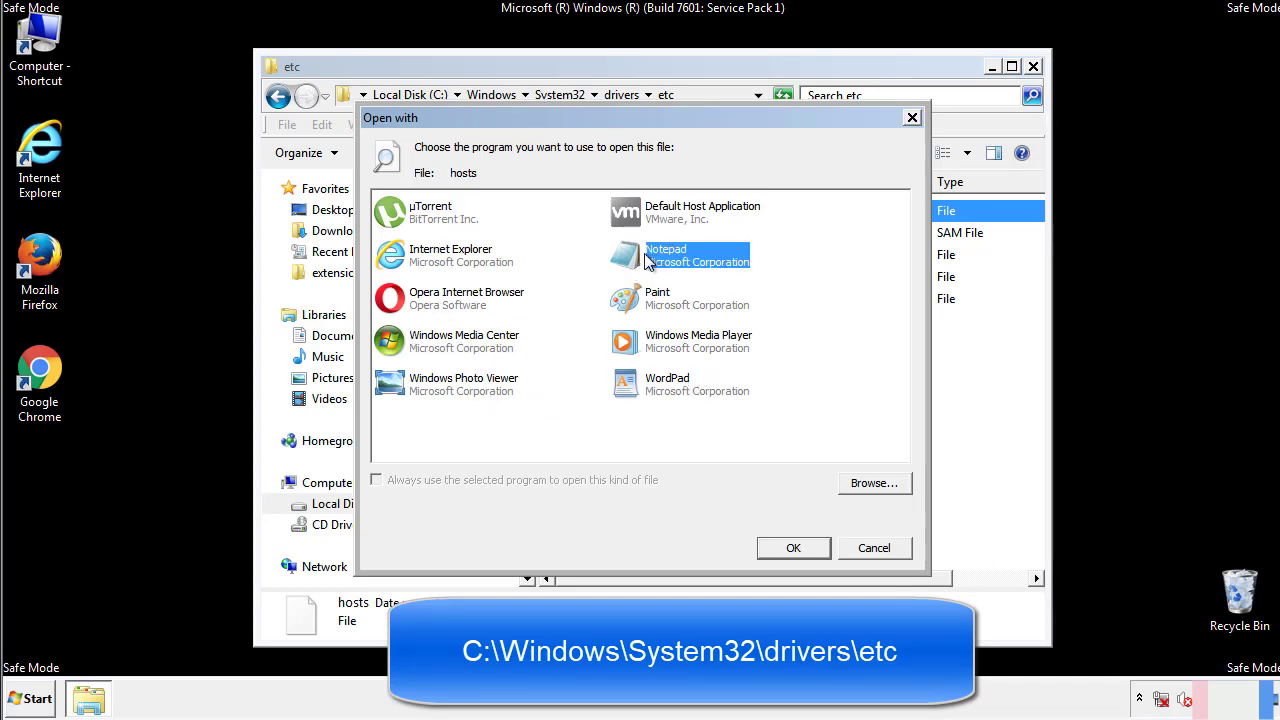
click(790, 547)
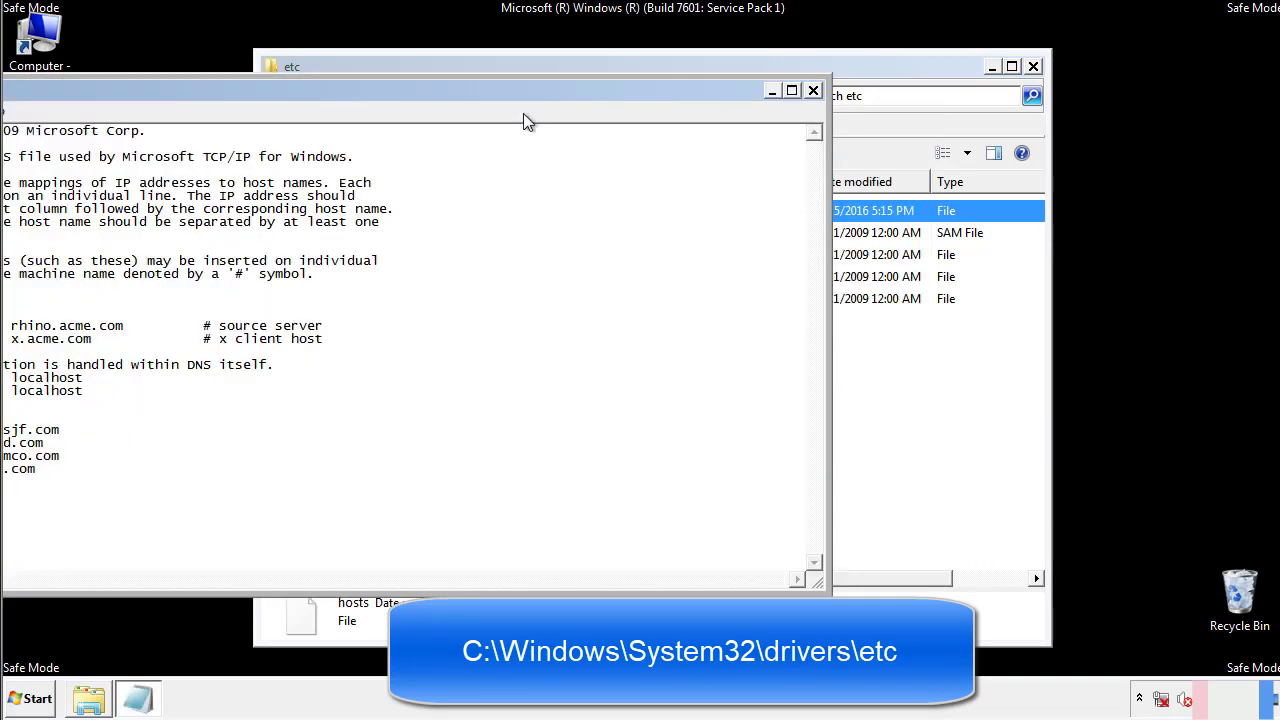
drag(523, 90, 814, 109)
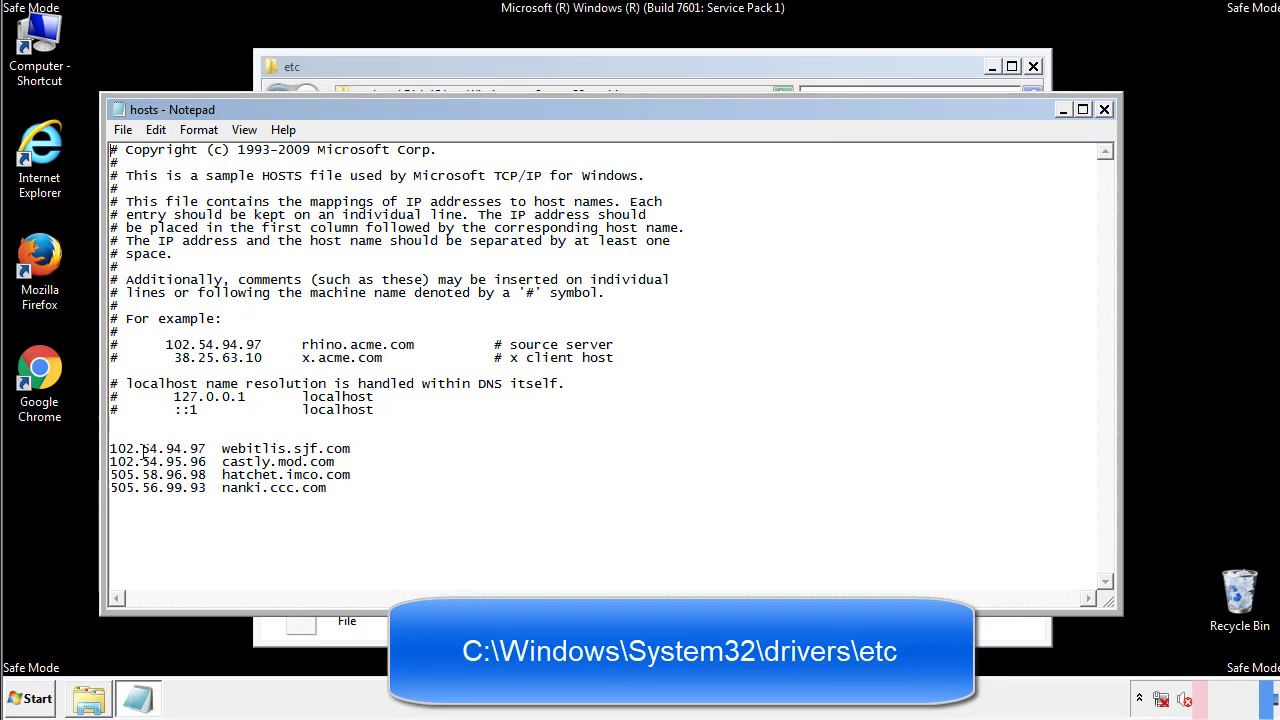
Step: Delete the four host entries below the localhost lines, save the hosts file, and close it along with the etc folder
drag(358, 490, 110, 437)
key(Delete)
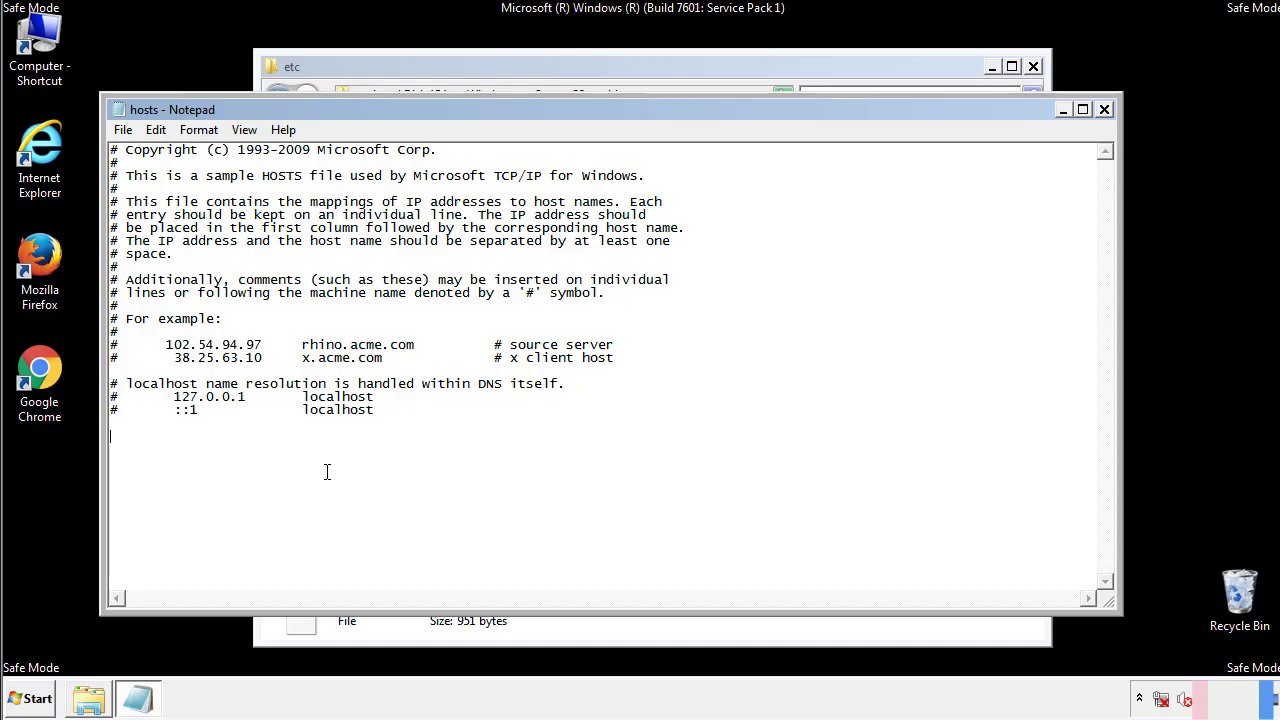
click(1105, 111)
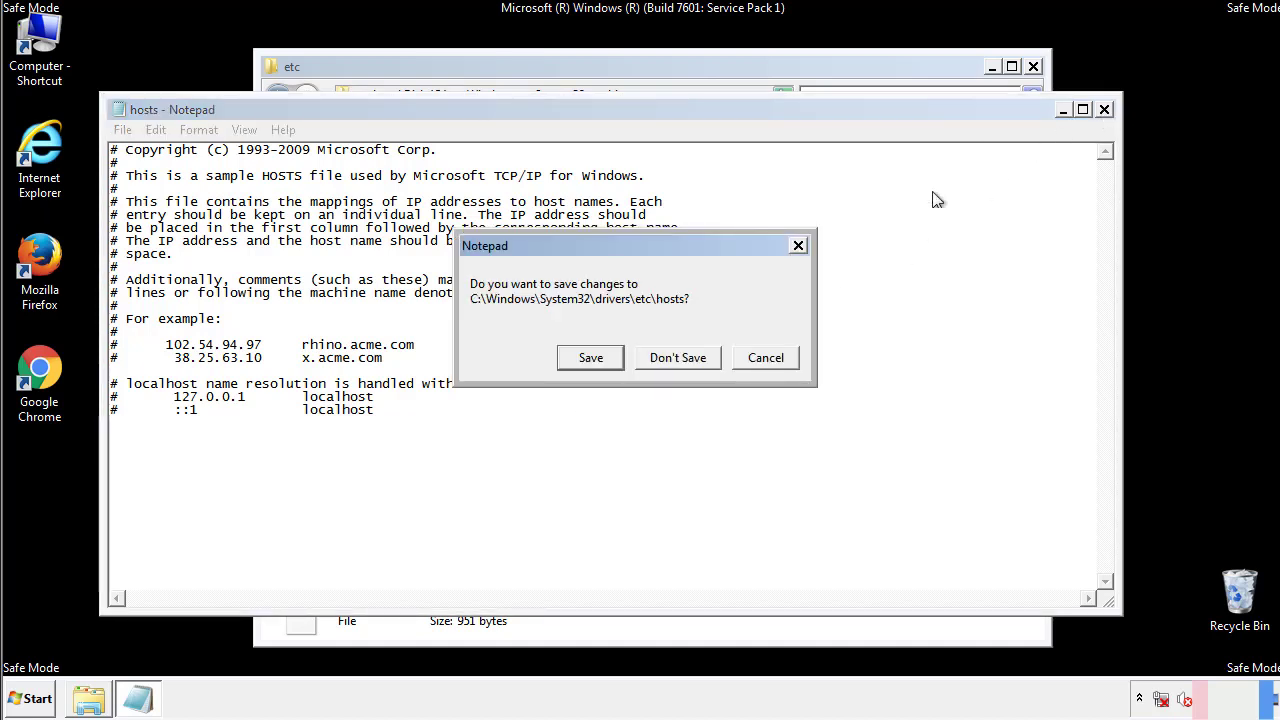
click(566, 366)
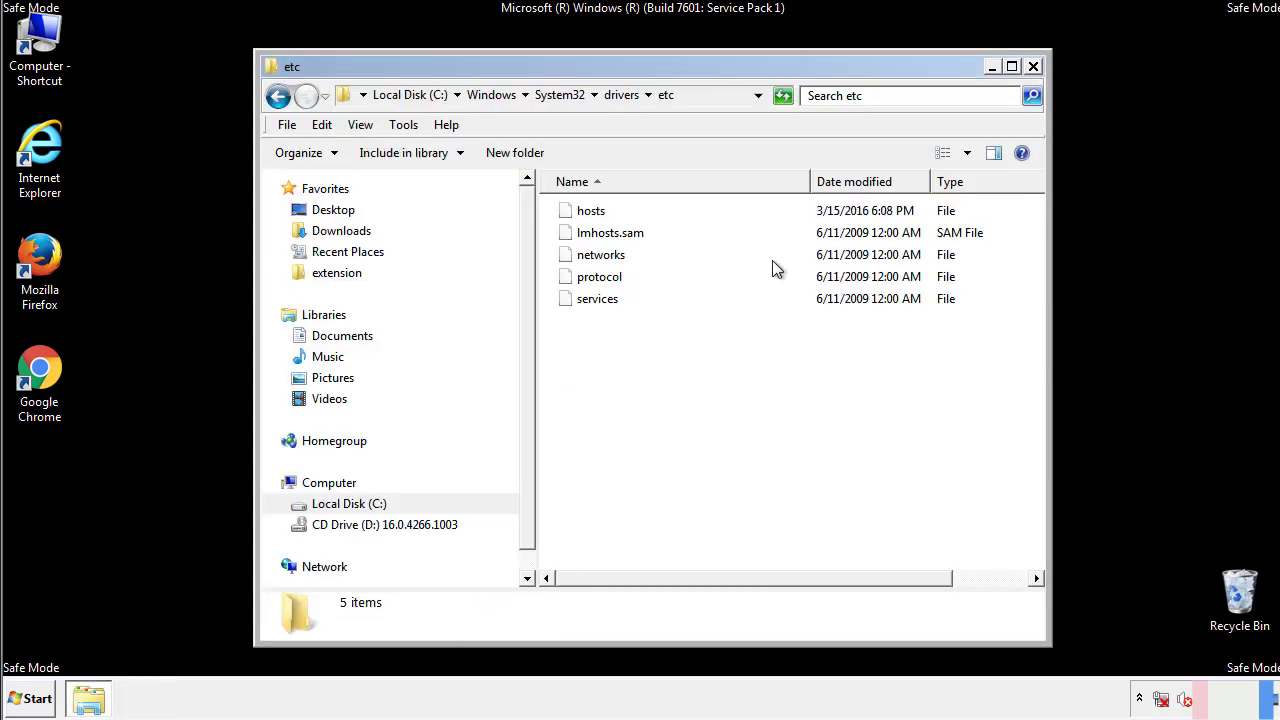
click(1033, 67)
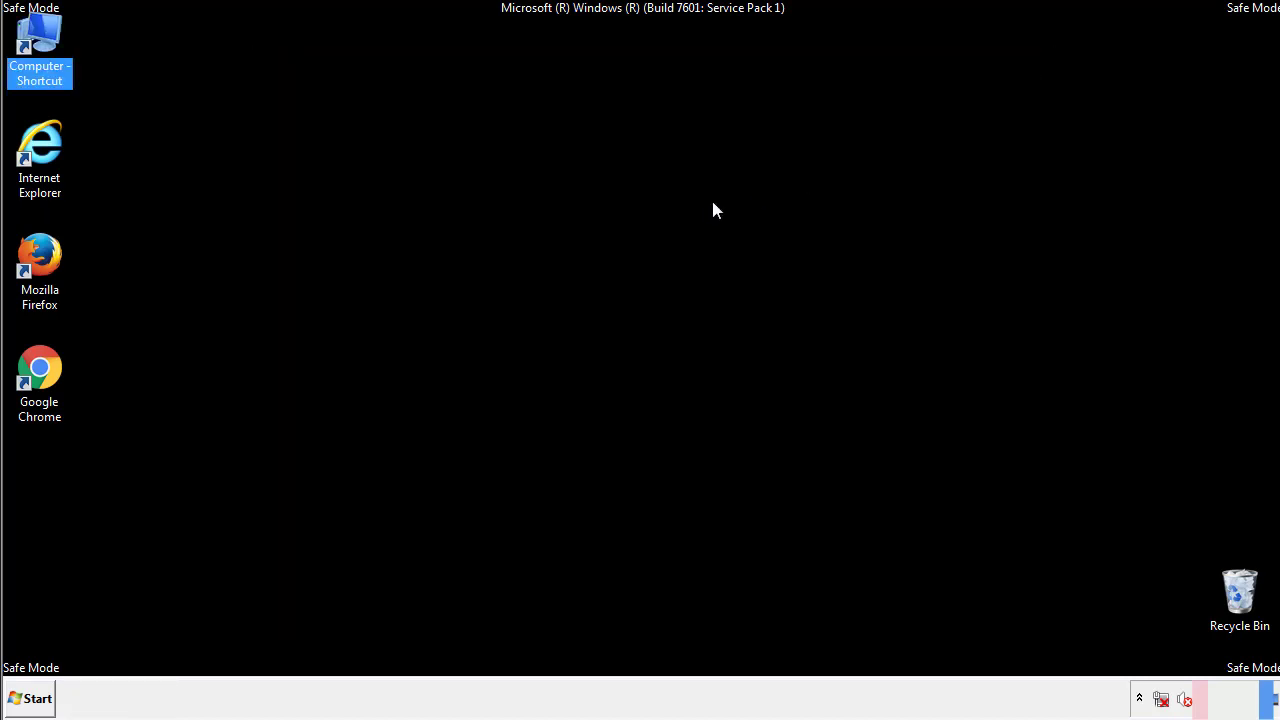
Step: Open the Startup folder from the list of all programs
click(36, 692)
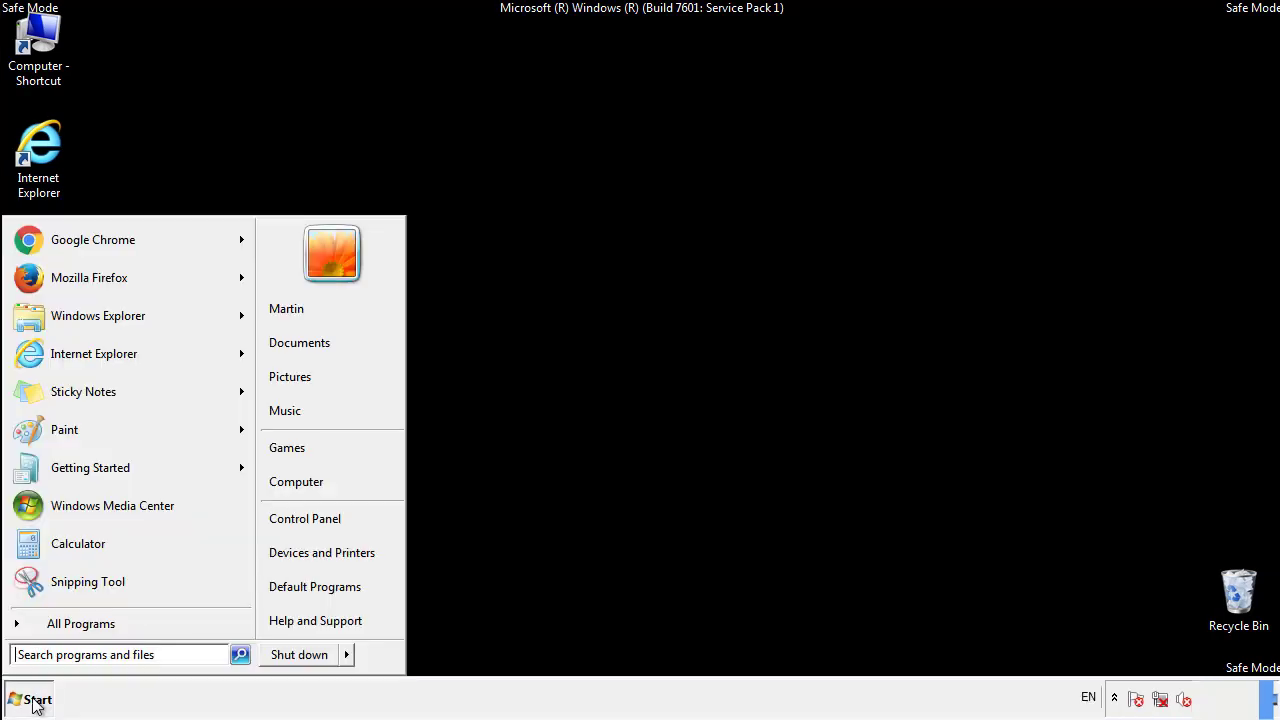
click(57, 630)
right_click(50, 554)
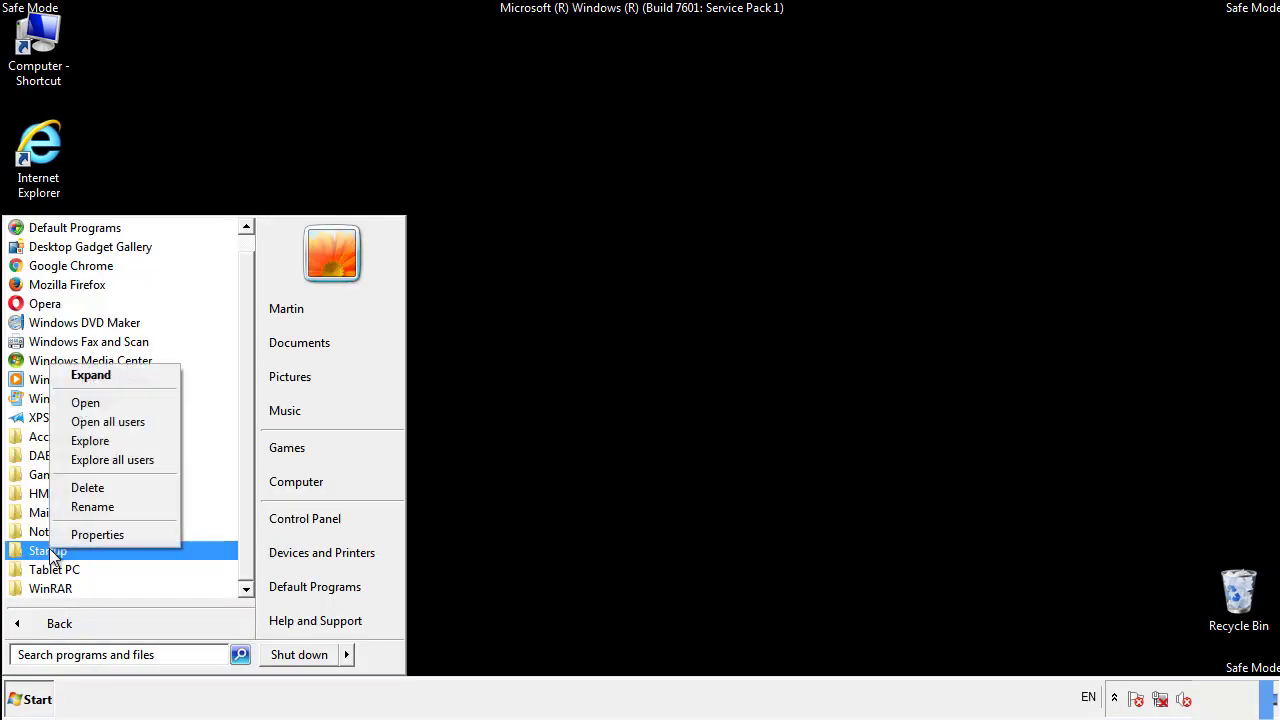
click(98, 402)
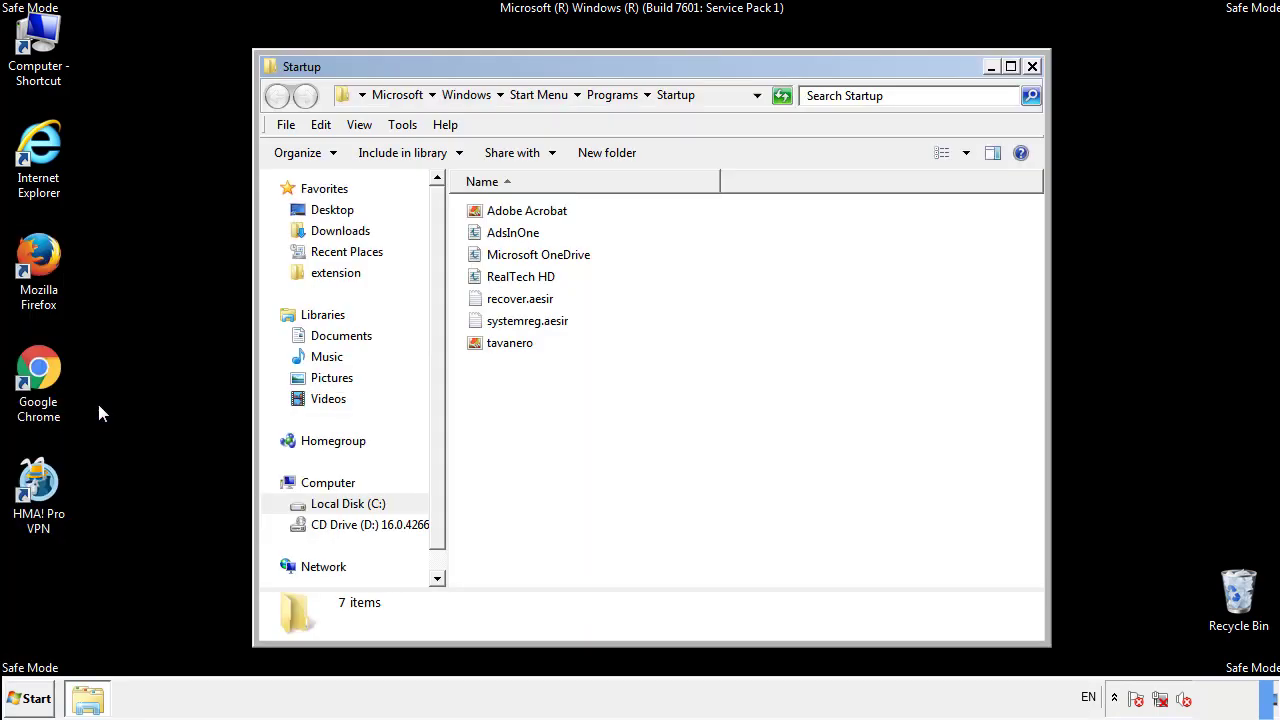
Step: Delete AdsInOne, recover.aesir, systemreg.aesir and tavanero from the Startup folder, and close the folder
click(521, 238)
ctrl+click(530, 299)
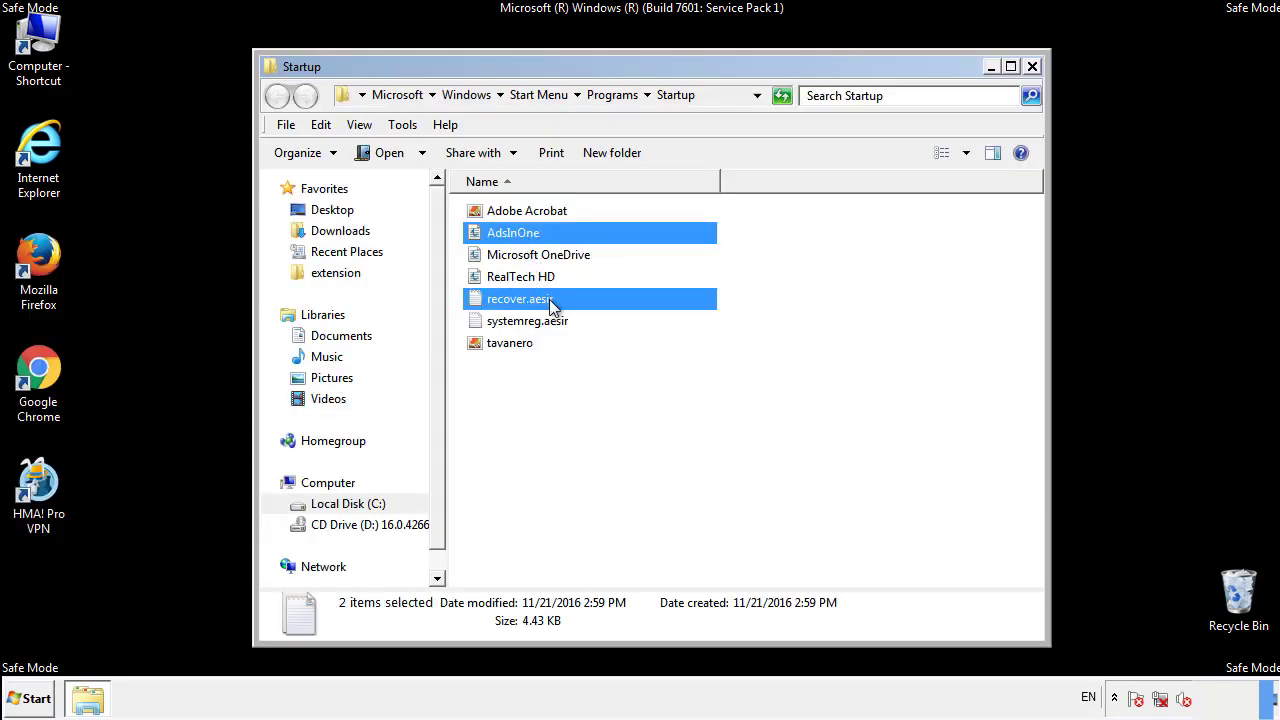
ctrl+click(526, 322)
ctrl+click(510, 343)
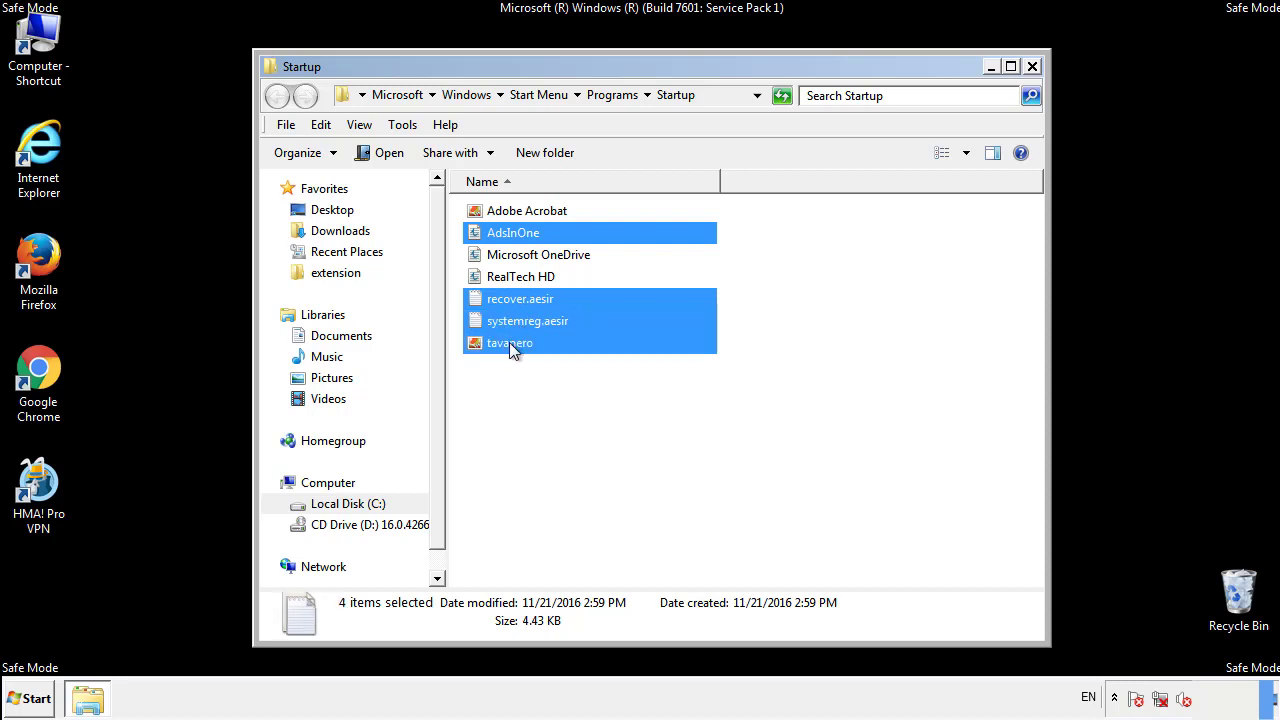
right_click(506, 344)
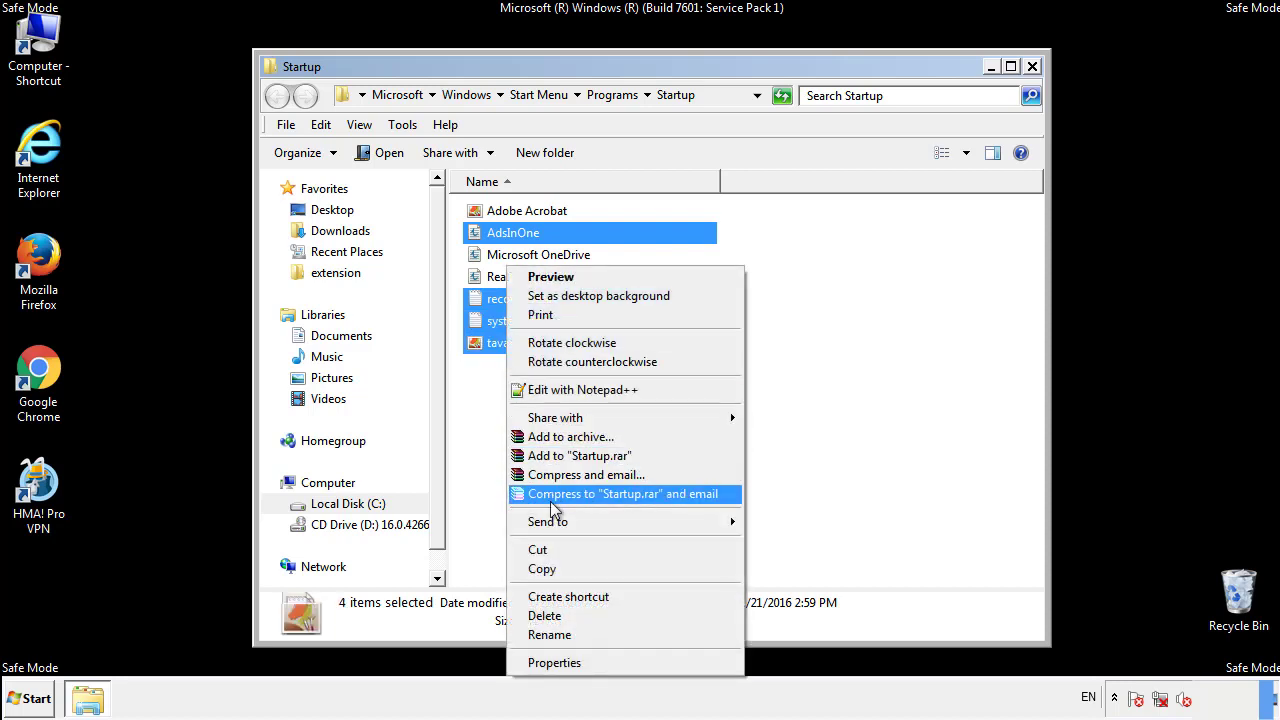
click(537, 614)
click(705, 368)
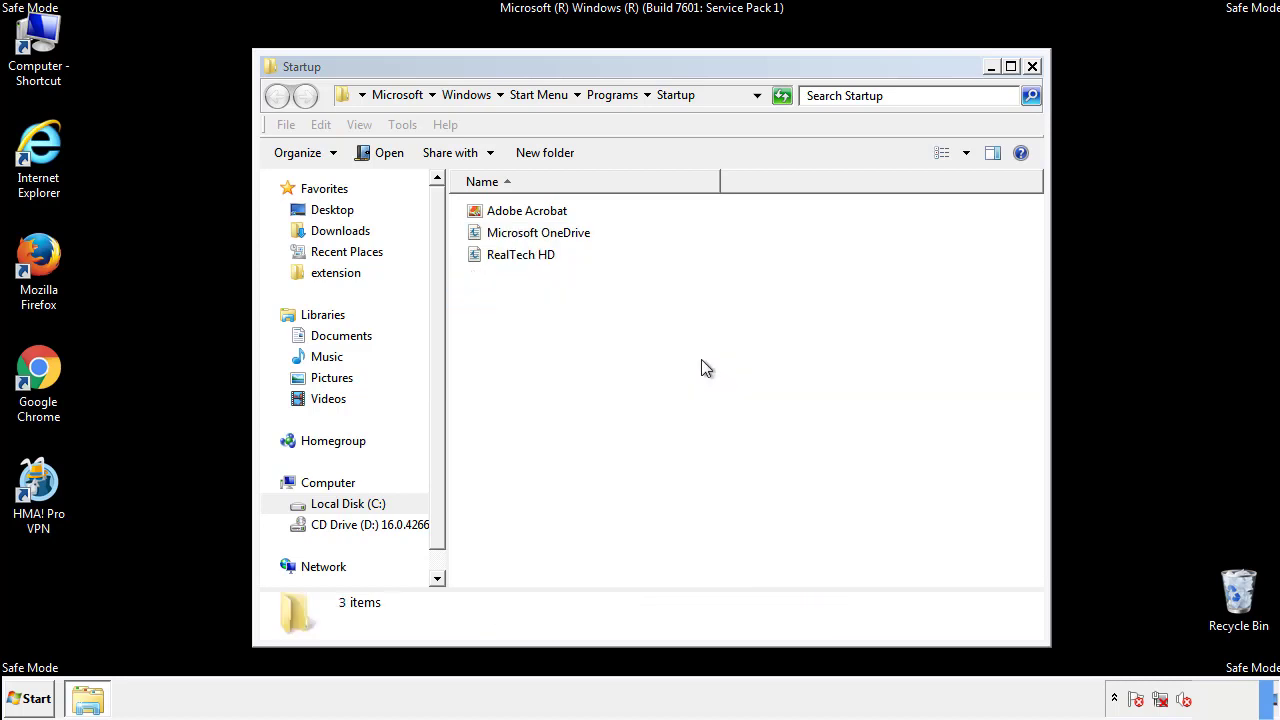
click(1032, 67)
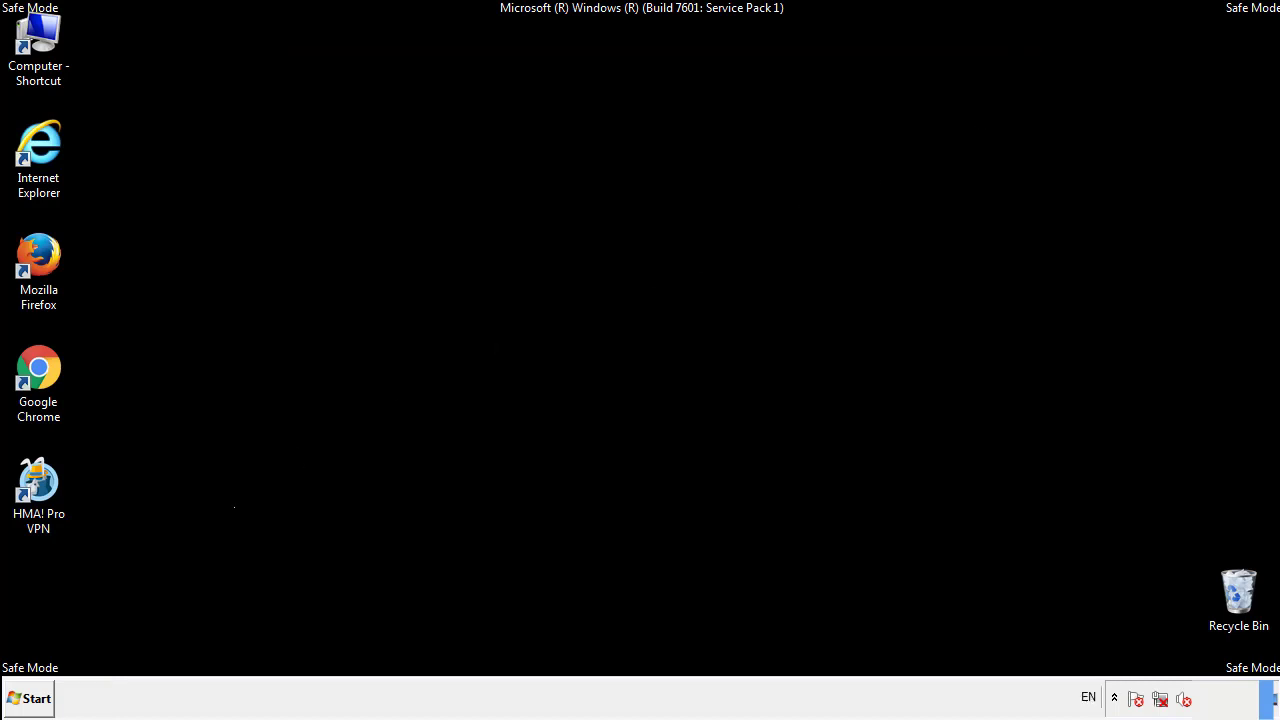
Step: Find regedit through the Windows program search and start the Registry Editor
click(30, 706)
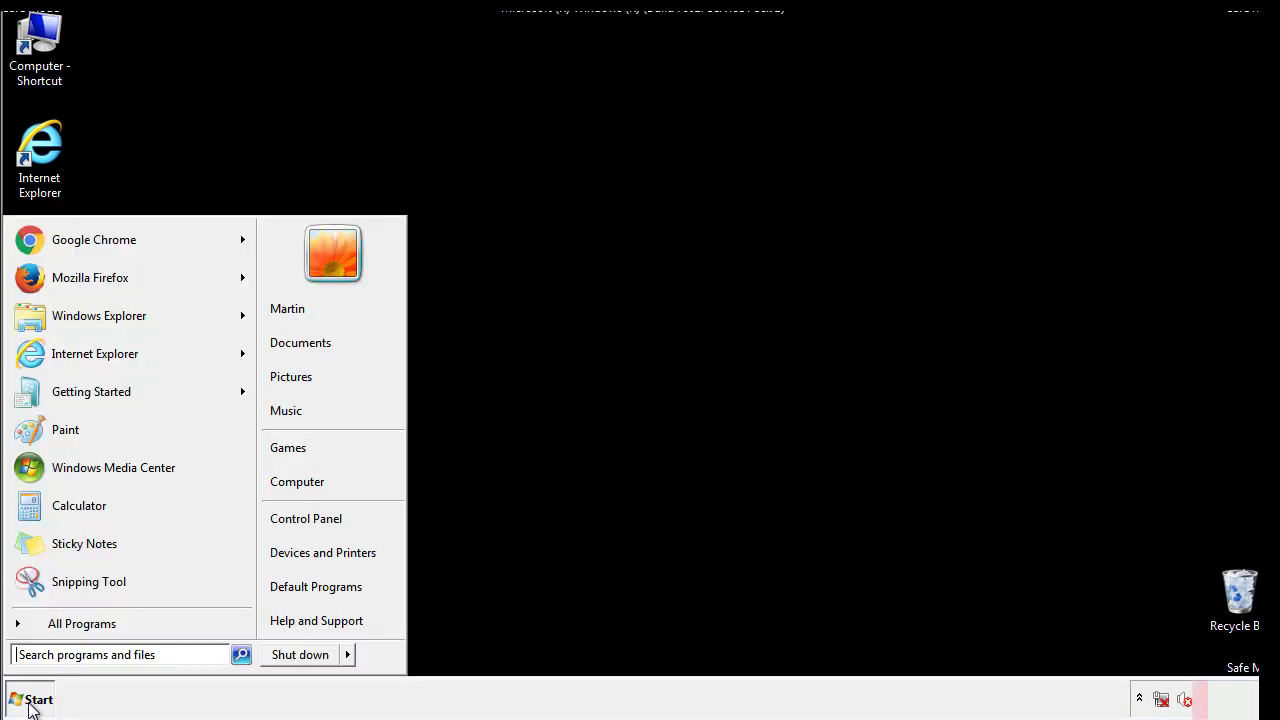
click(91, 656)
text(regedit)
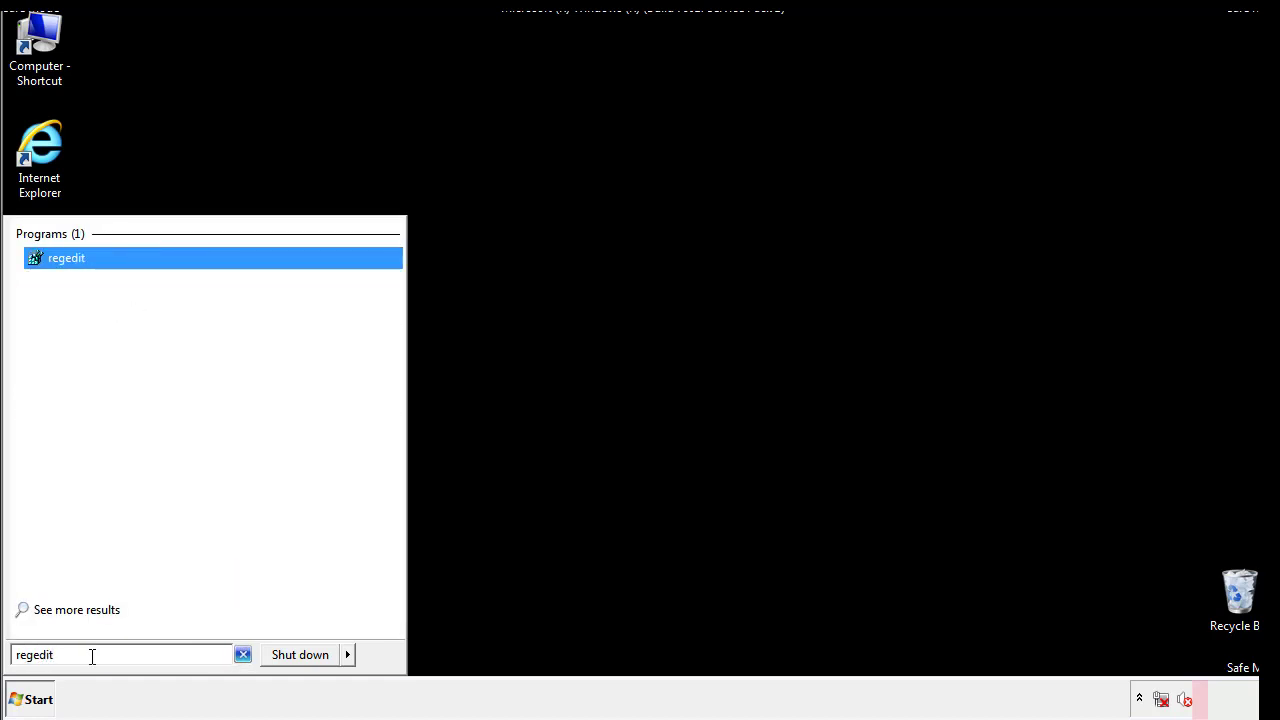
key(Return)
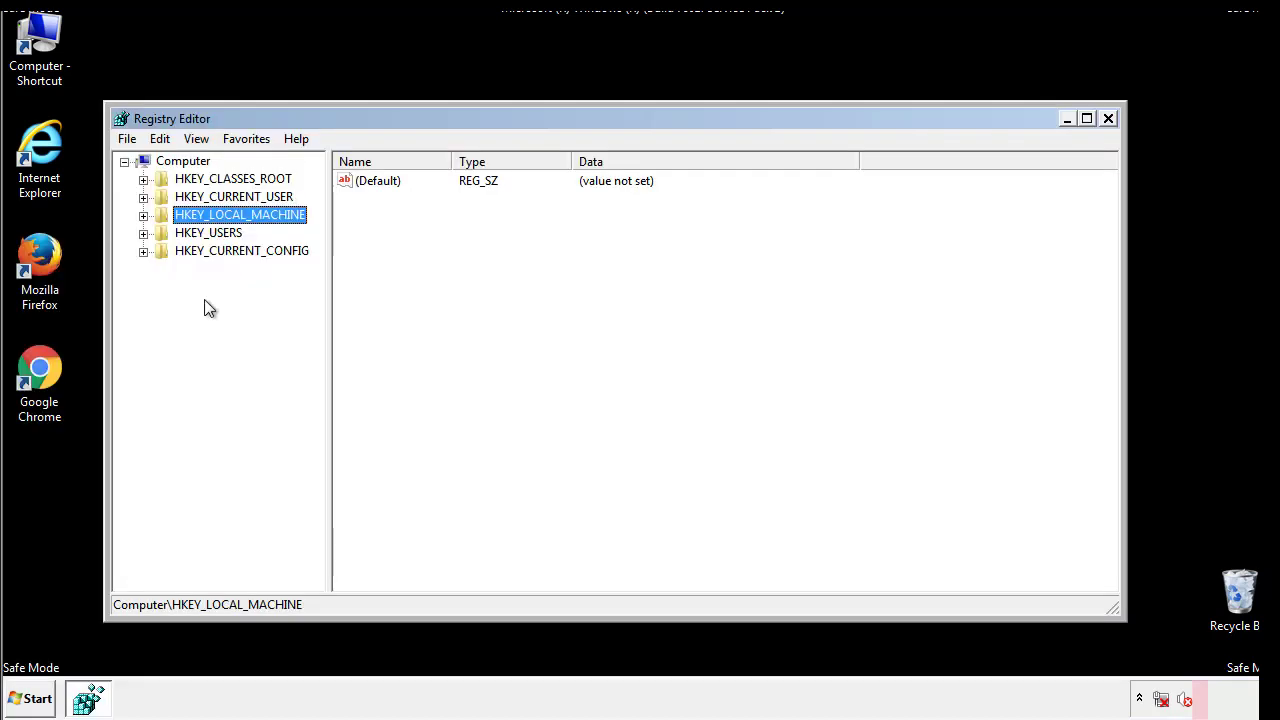
Step: Open the Run key under HKEY_LOCAL_MACHINE\SOFTWARE\Microsoft\Windows\CurrentVersion in the registry tree
click(143, 215)
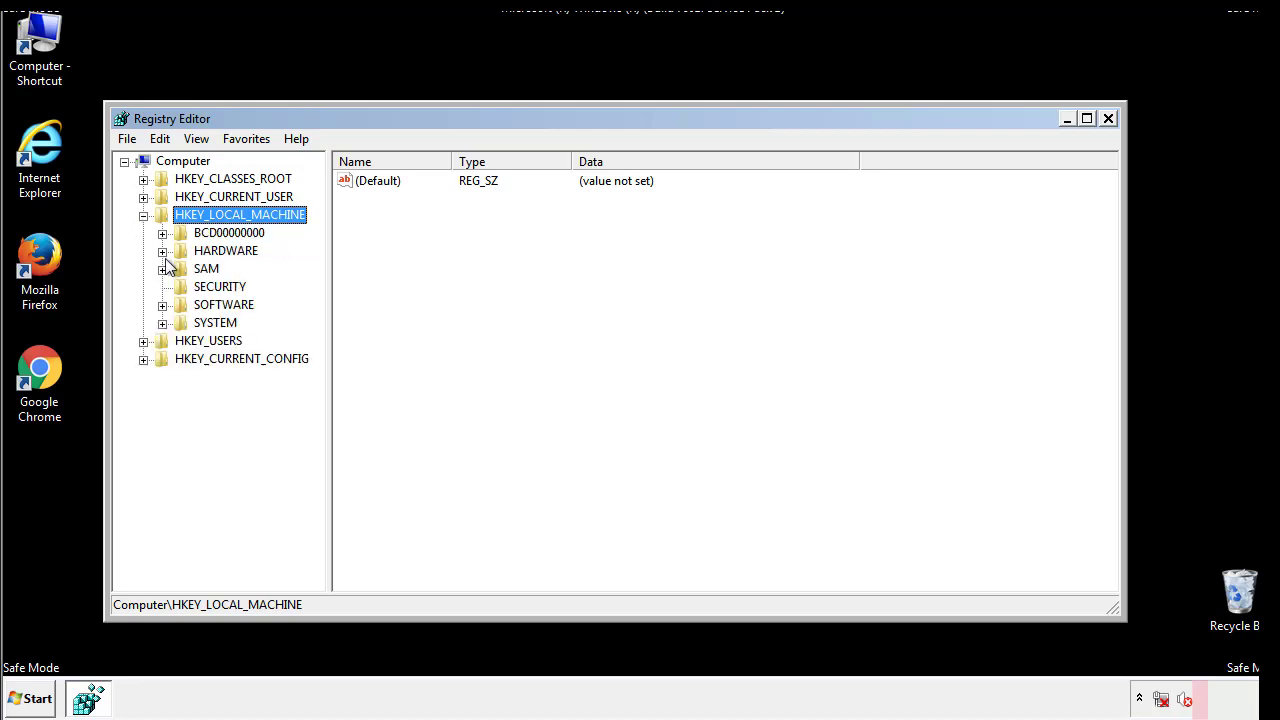
click(162, 305)
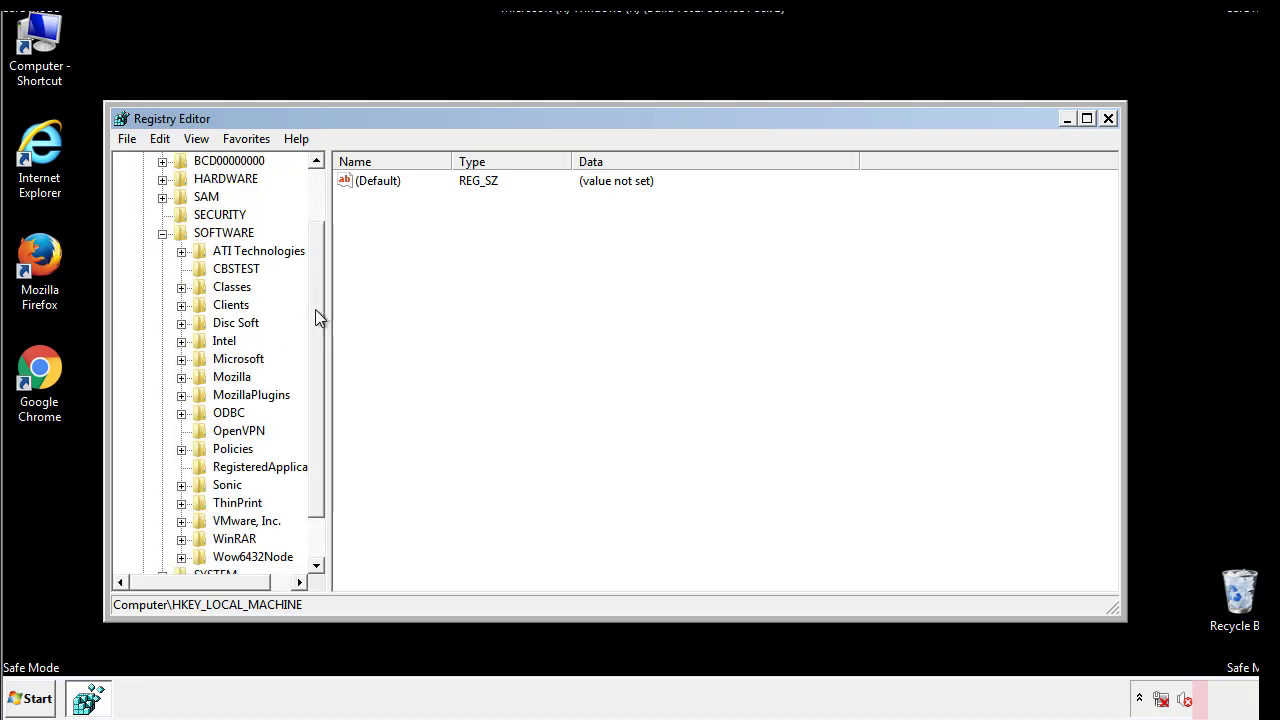
drag(315, 295, 317, 331)
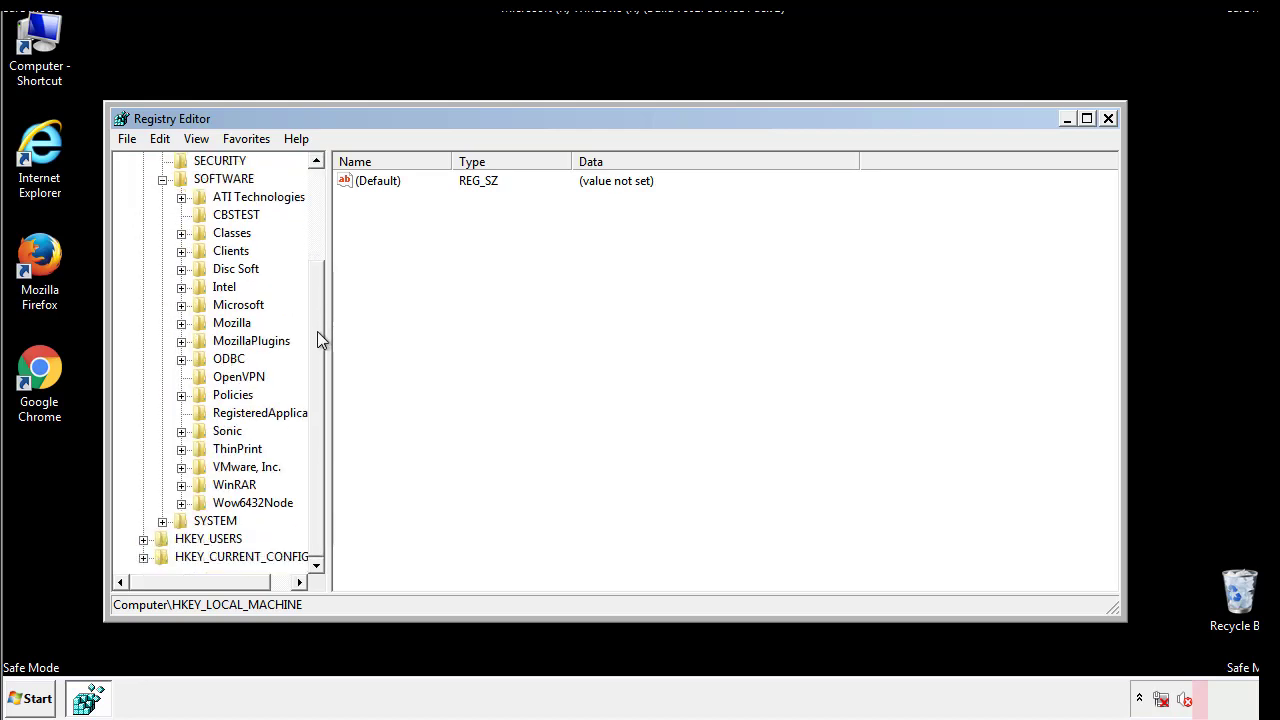
click(181, 305)
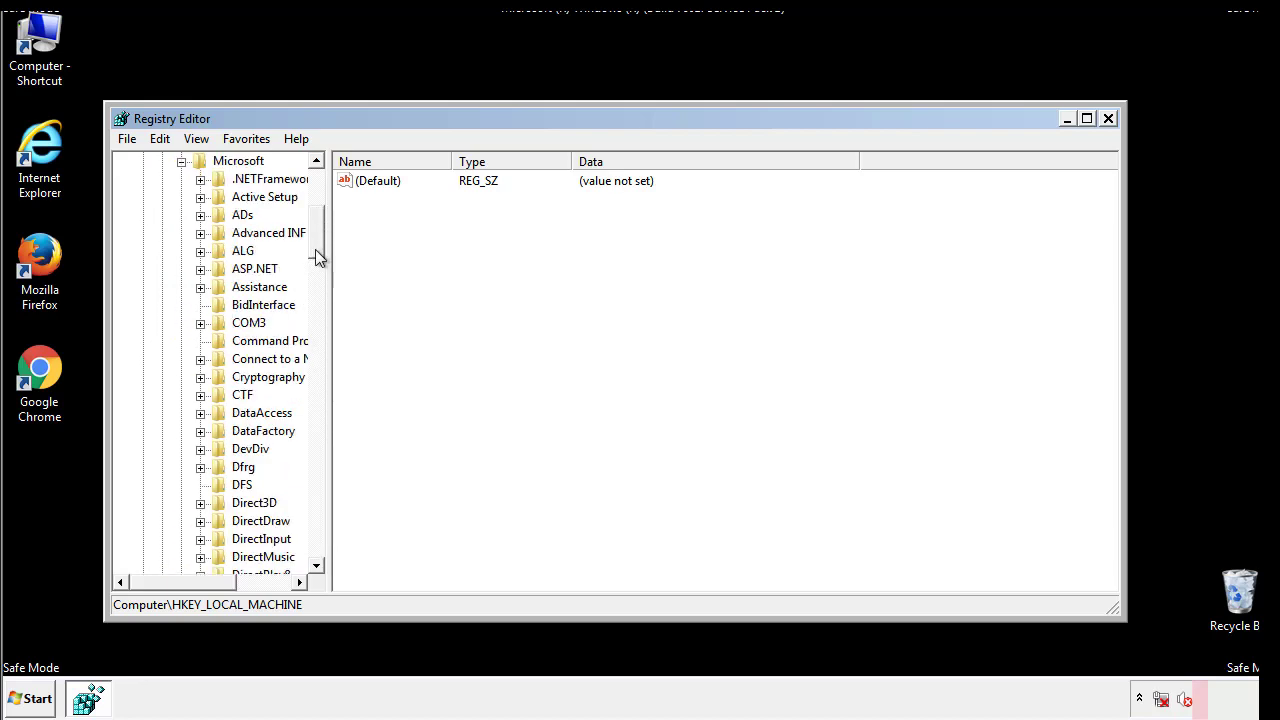
drag(315, 250, 316, 510)
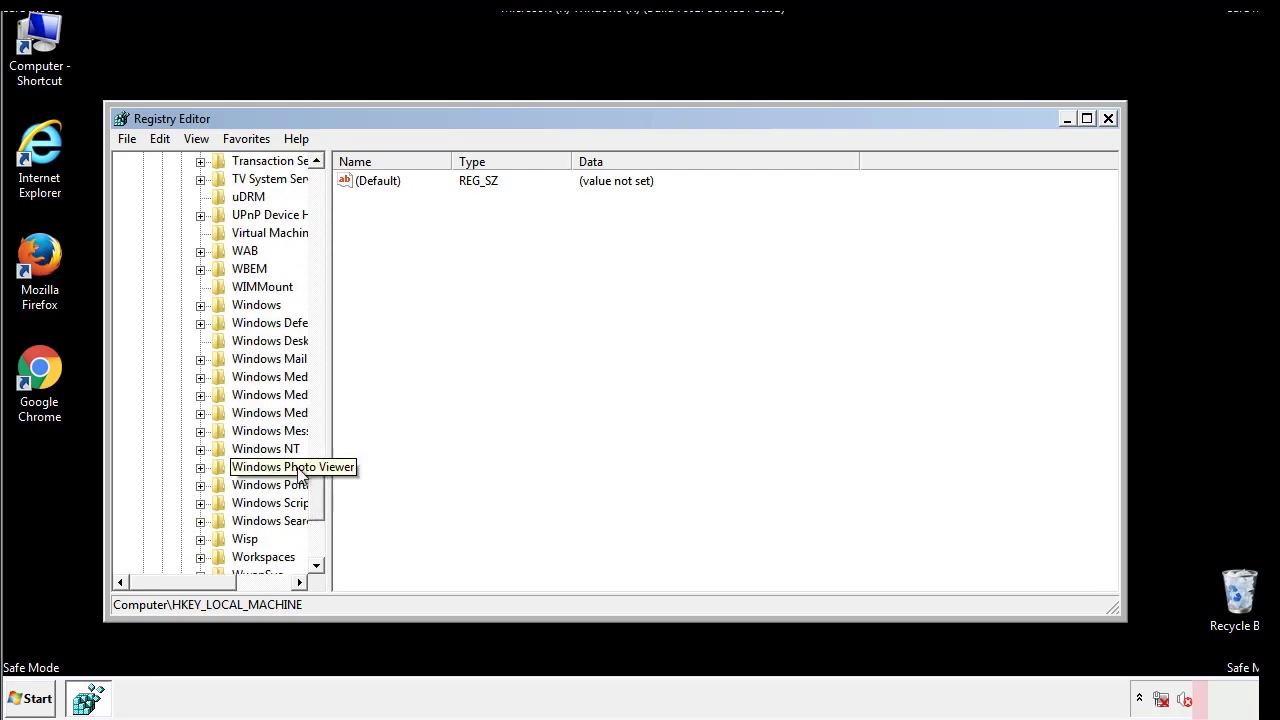
click(201, 306)
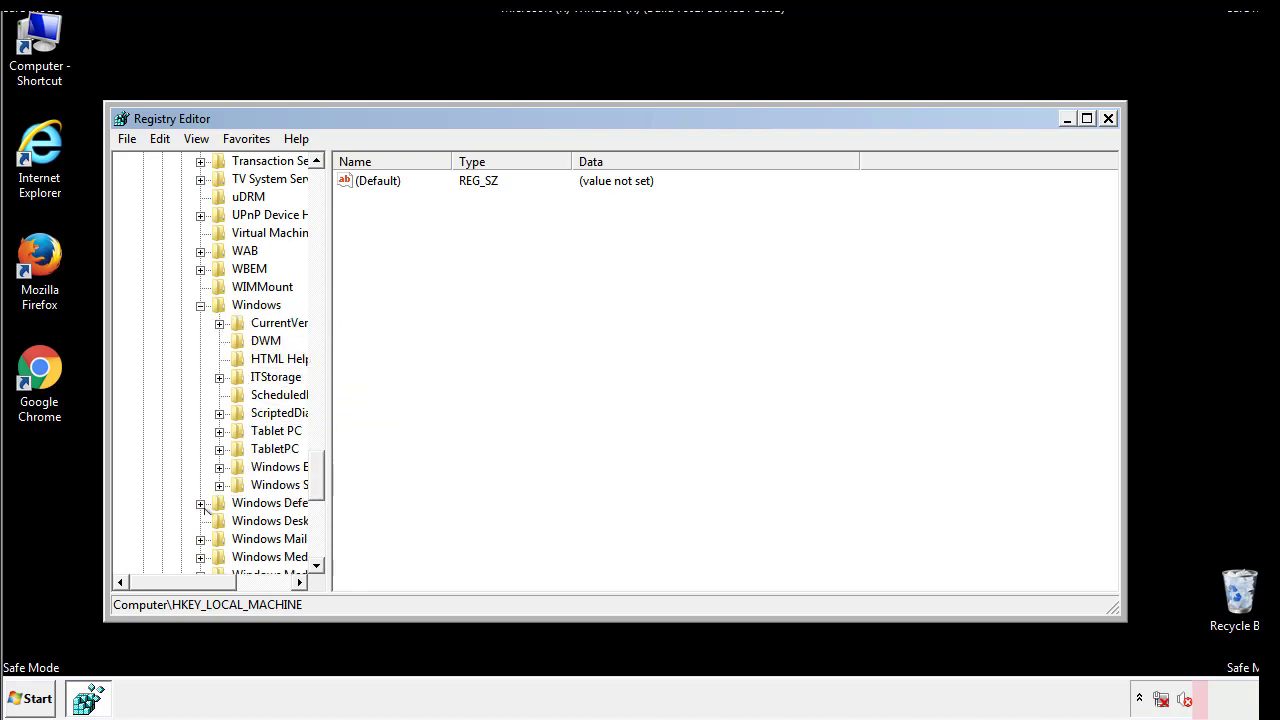
drag(175, 587, 205, 587)
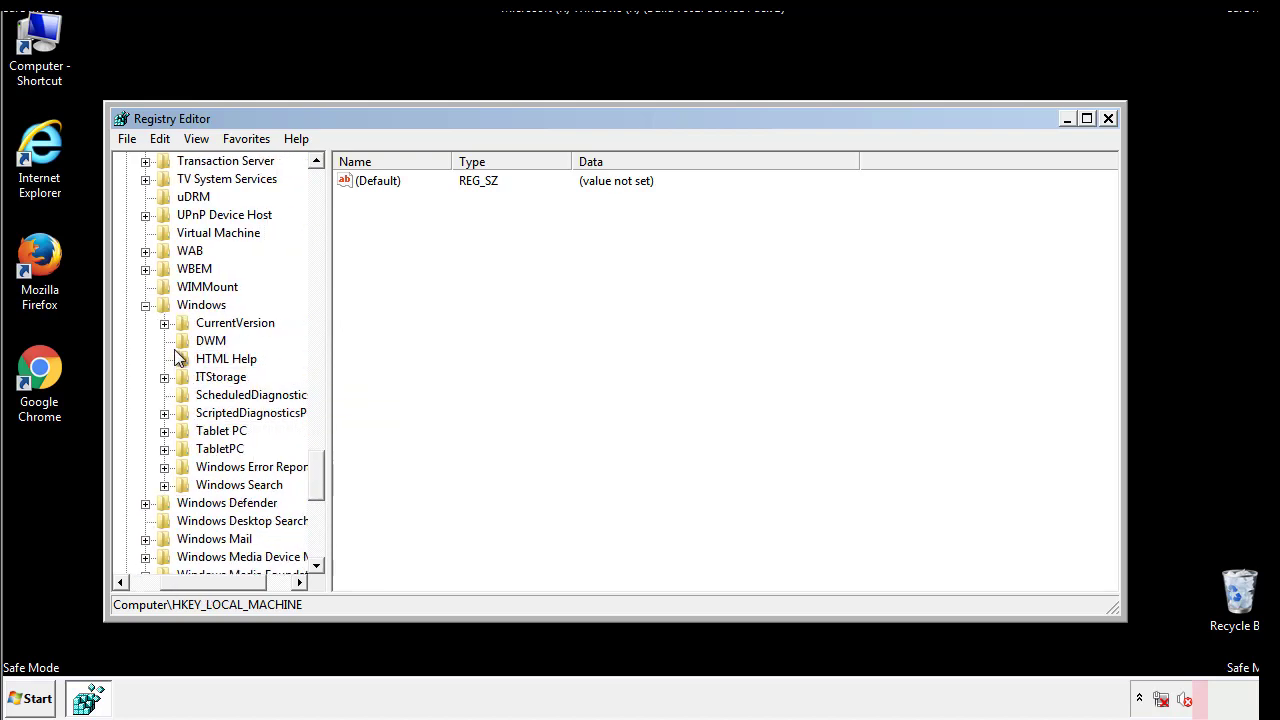
click(164, 323)
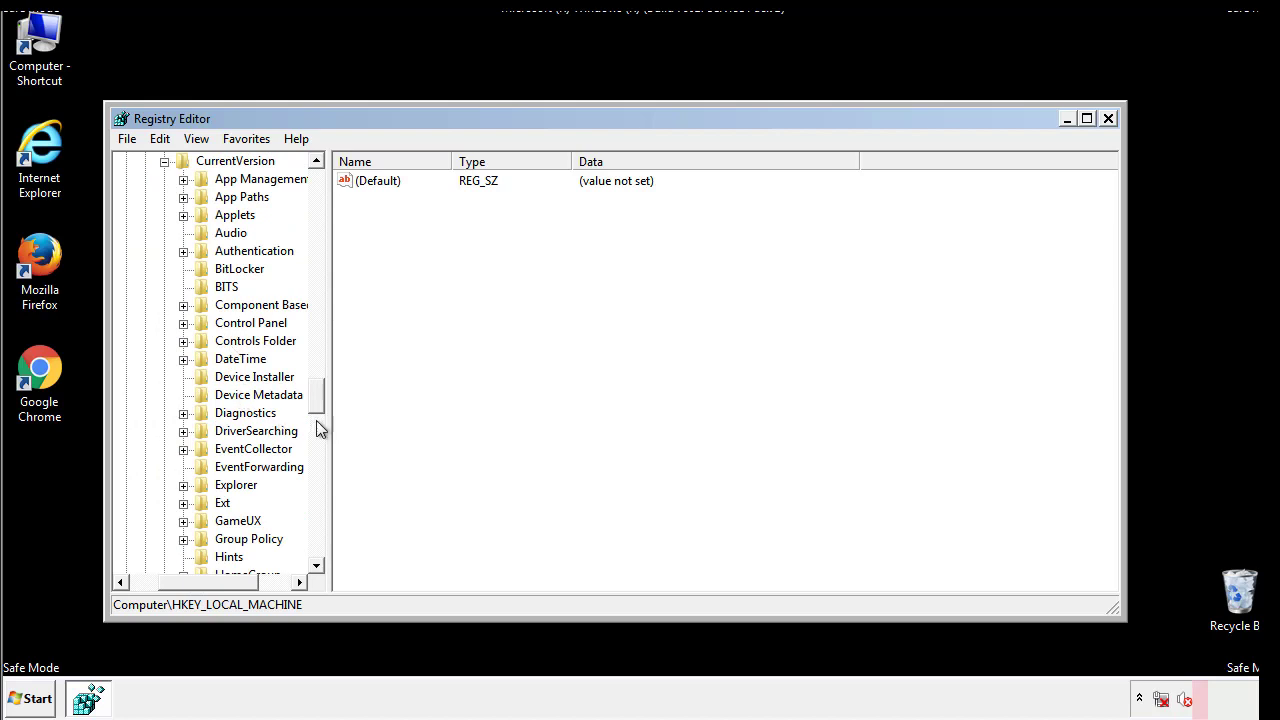
drag(323, 403, 317, 457)
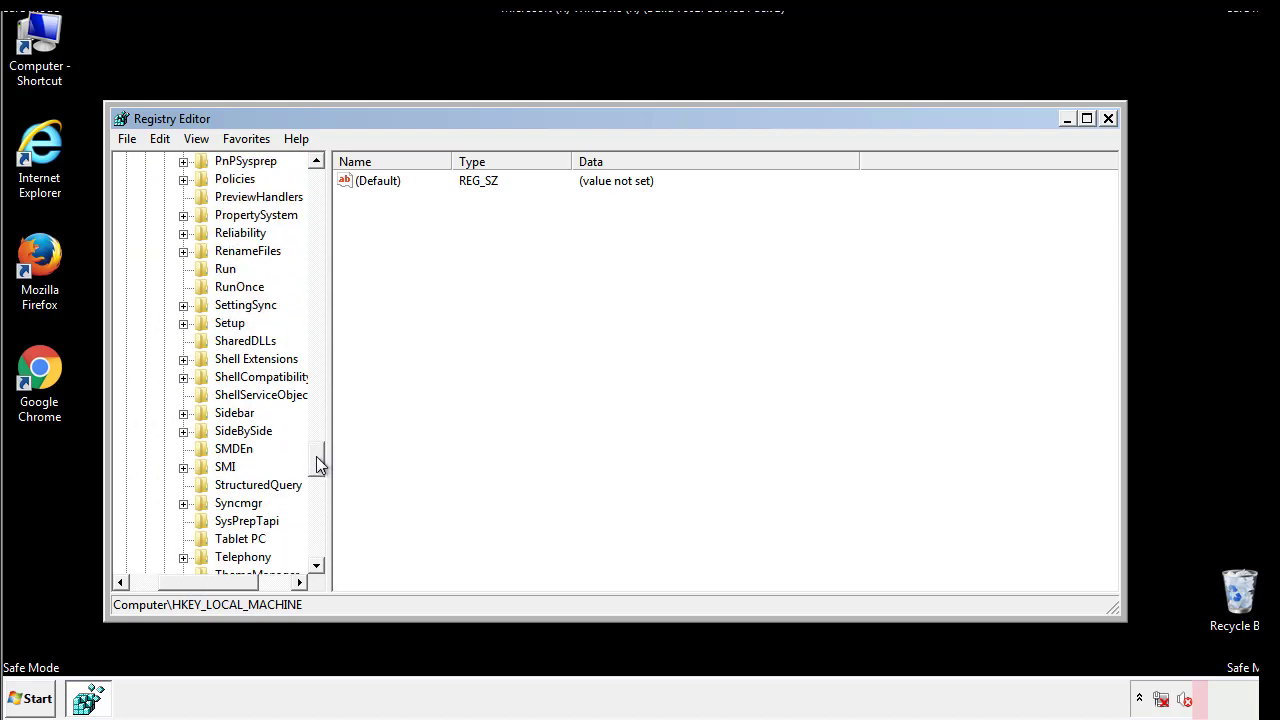
click(222, 270)
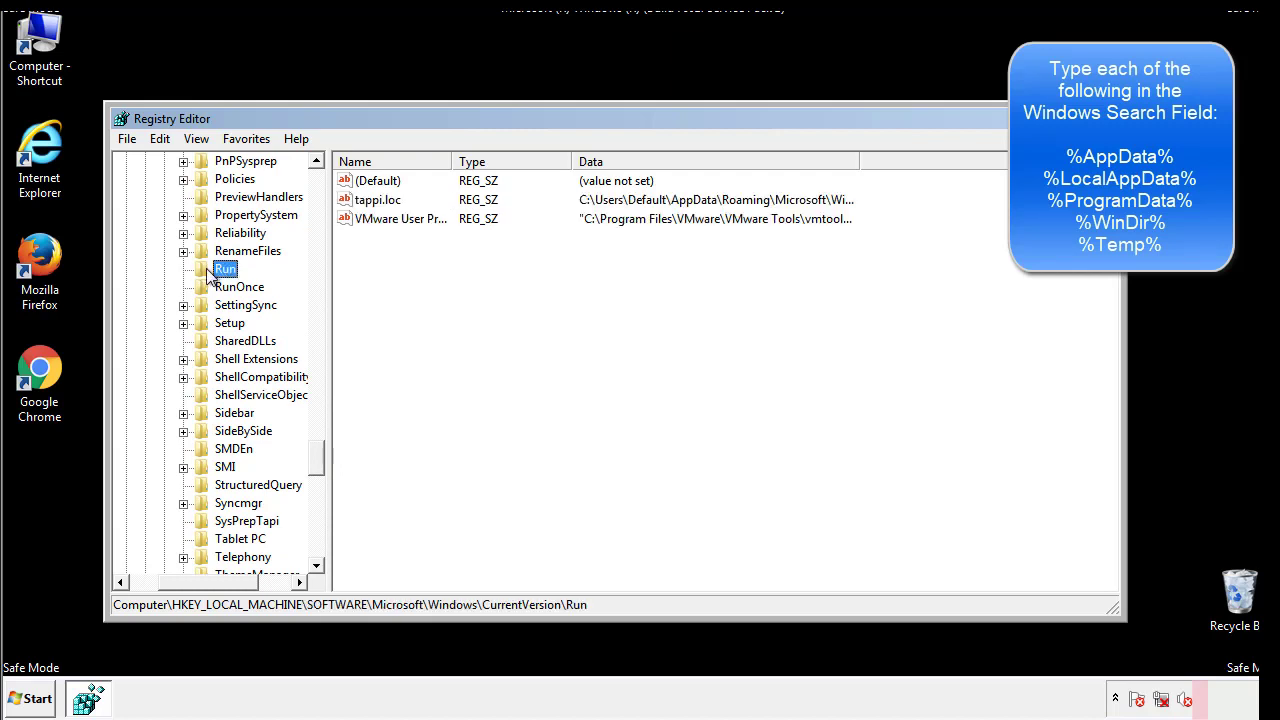
Step: Permanently delete the tappi.loc value from the HKEY_LOCAL_MACHINE Run key
right_click(371, 202)
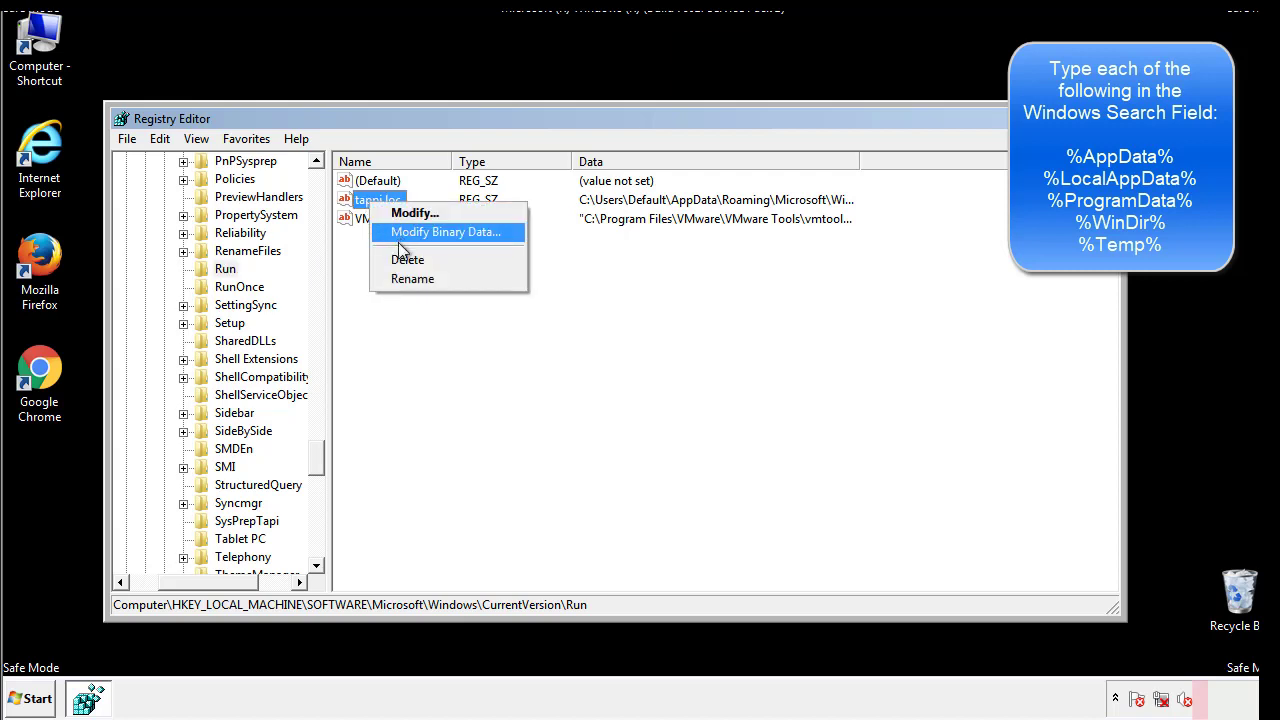
click(399, 256)
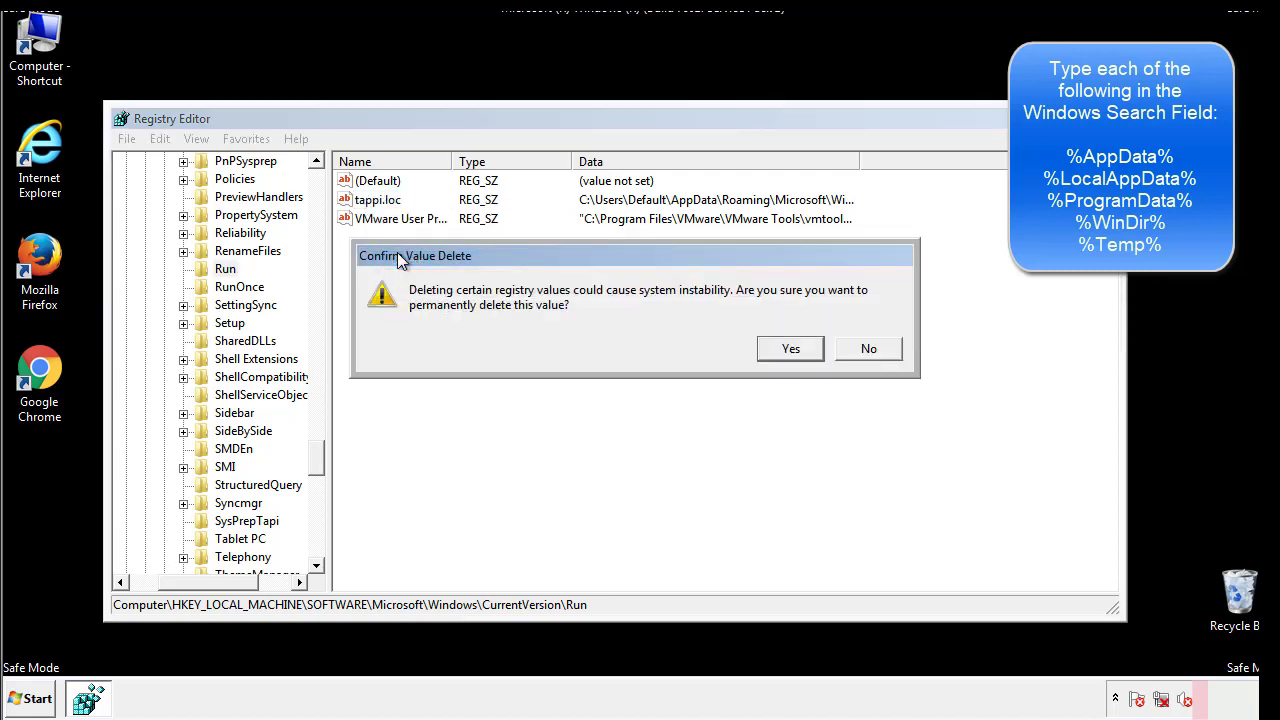
click(780, 350)
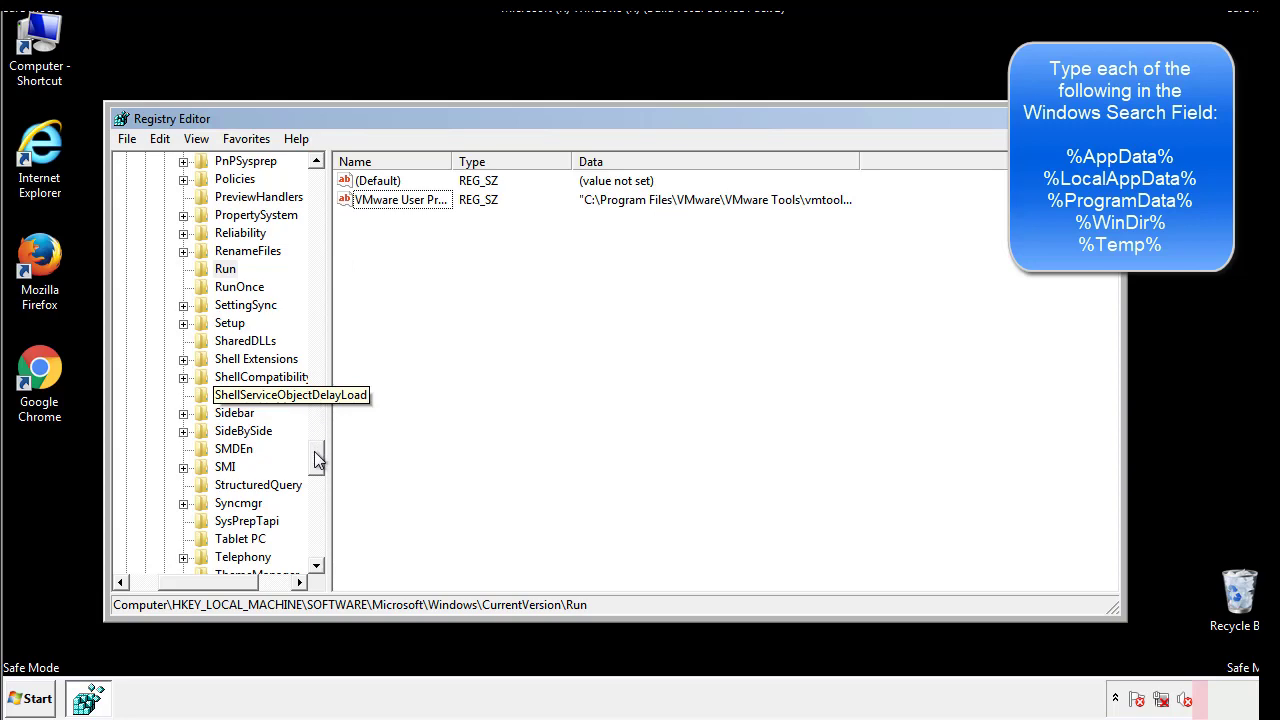
Step: Collapse the HKEY_LOCAL_MACHINE branch and expand HKEY_CURRENT_USER in the registry tree
drag(315, 452, 312, 546)
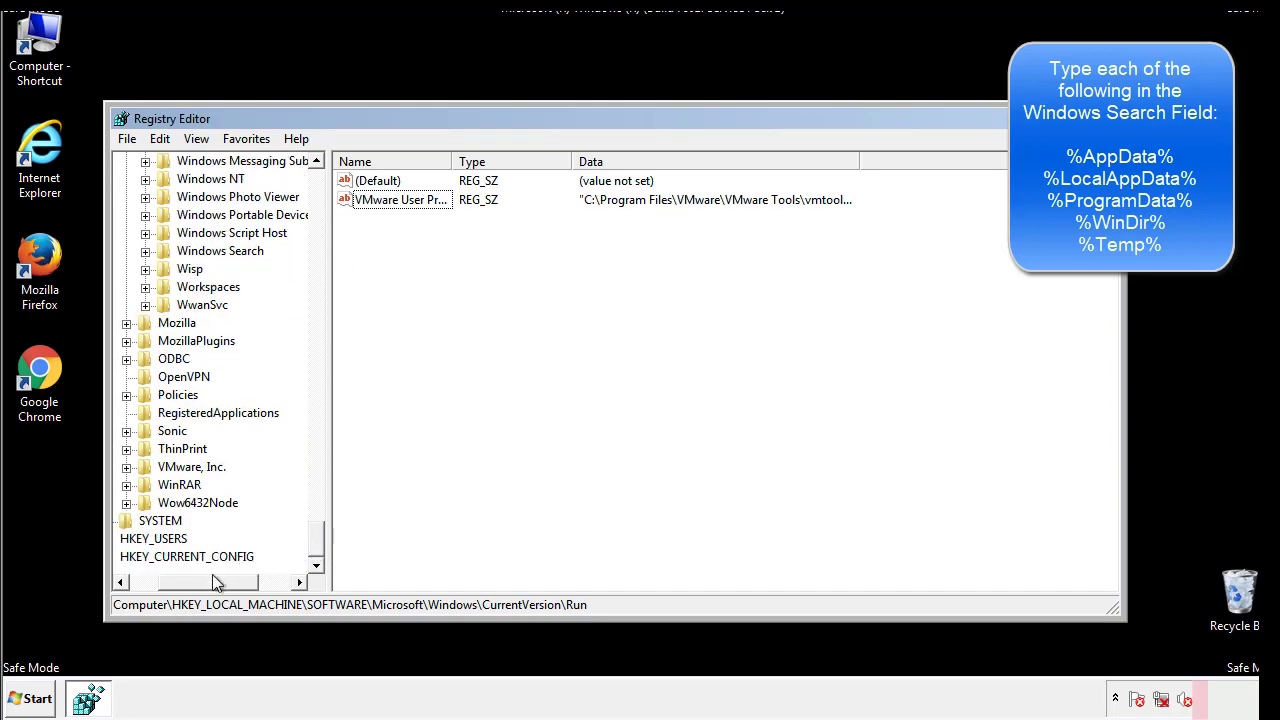
drag(212, 578, 173, 588)
drag(315, 548, 326, 190)
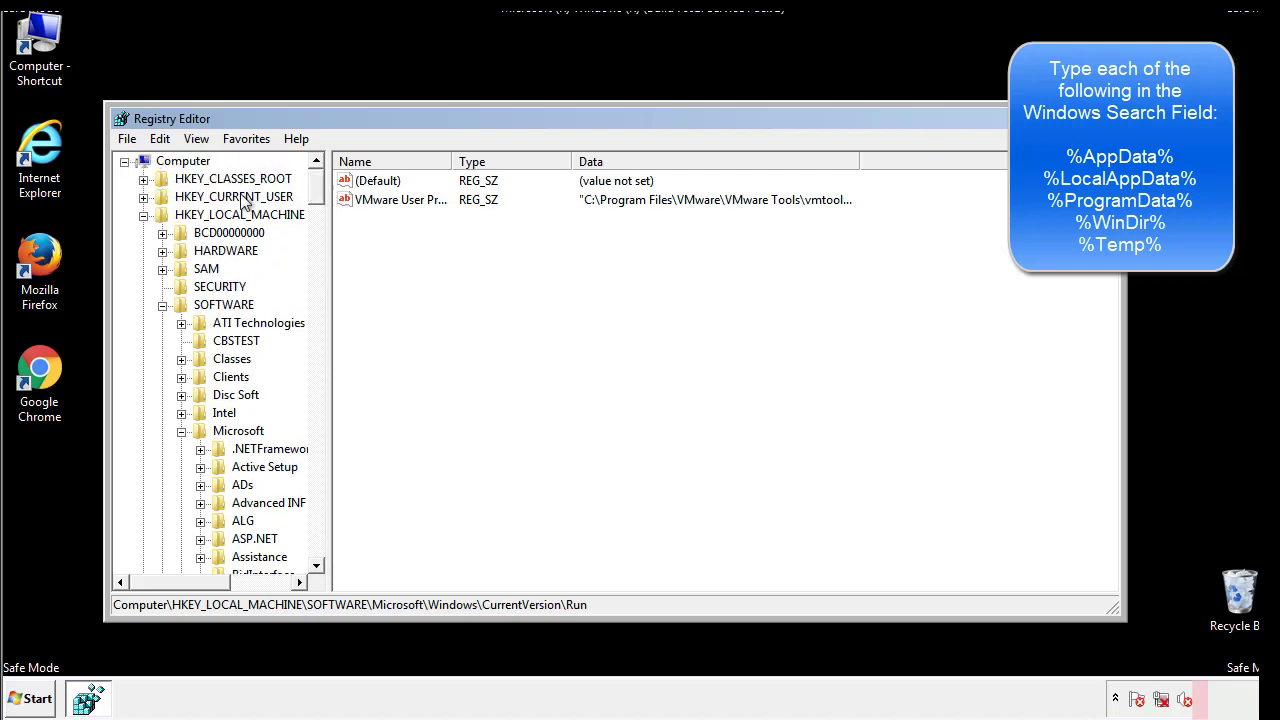
click(143, 215)
click(144, 197)
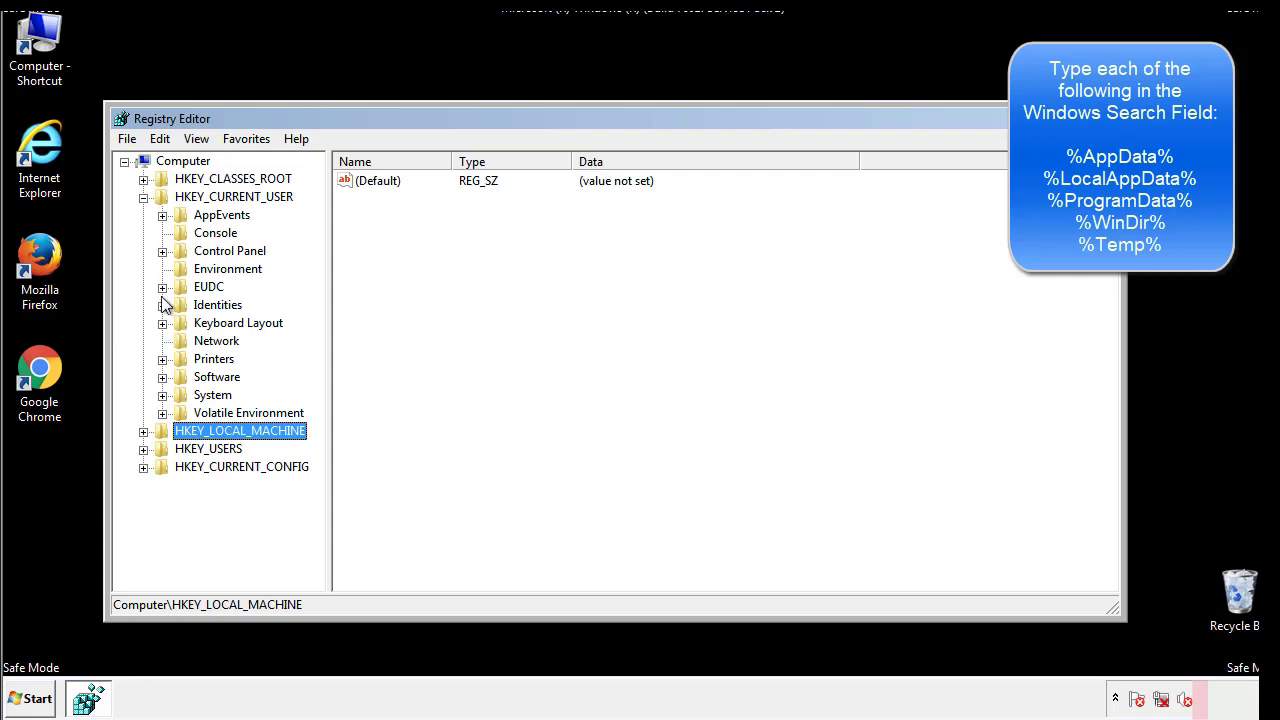
Step: Open the Run key under HKEY_CURRENT_USER\Software\Microsoft\Windows\CurrentVersion and check its values for suspicious startup entries
click(162, 377)
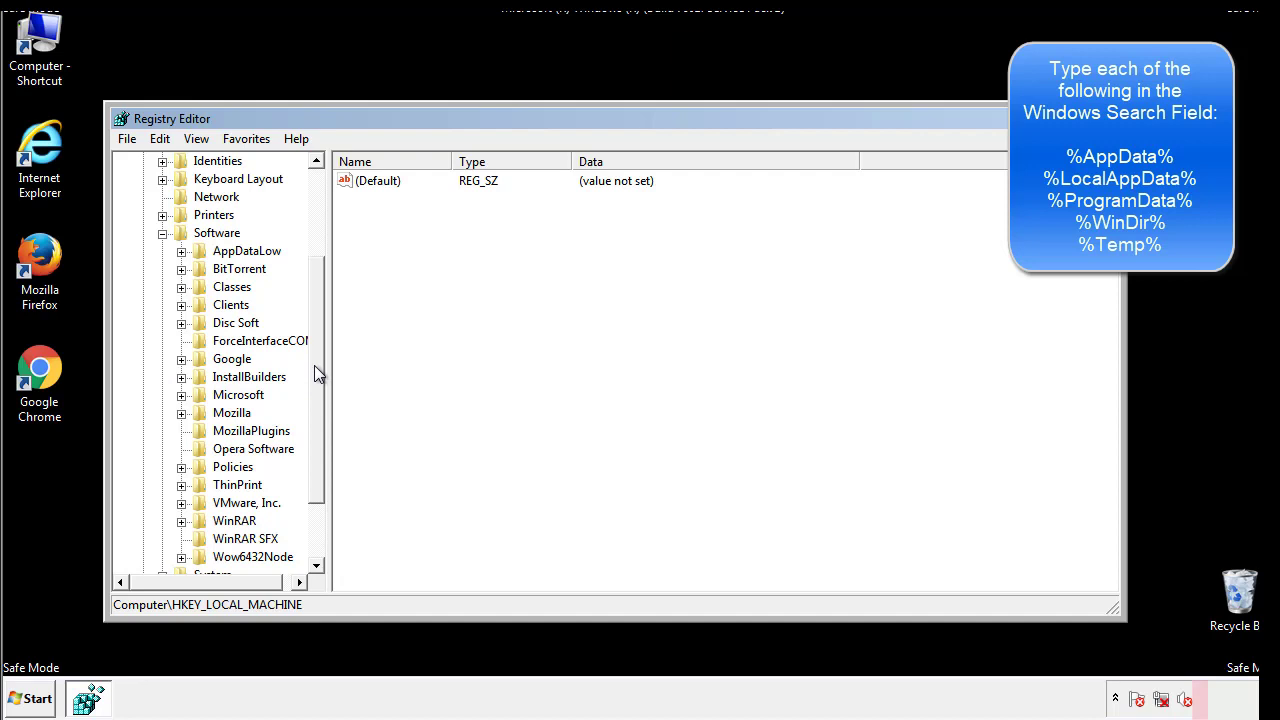
drag(314, 365, 315, 385)
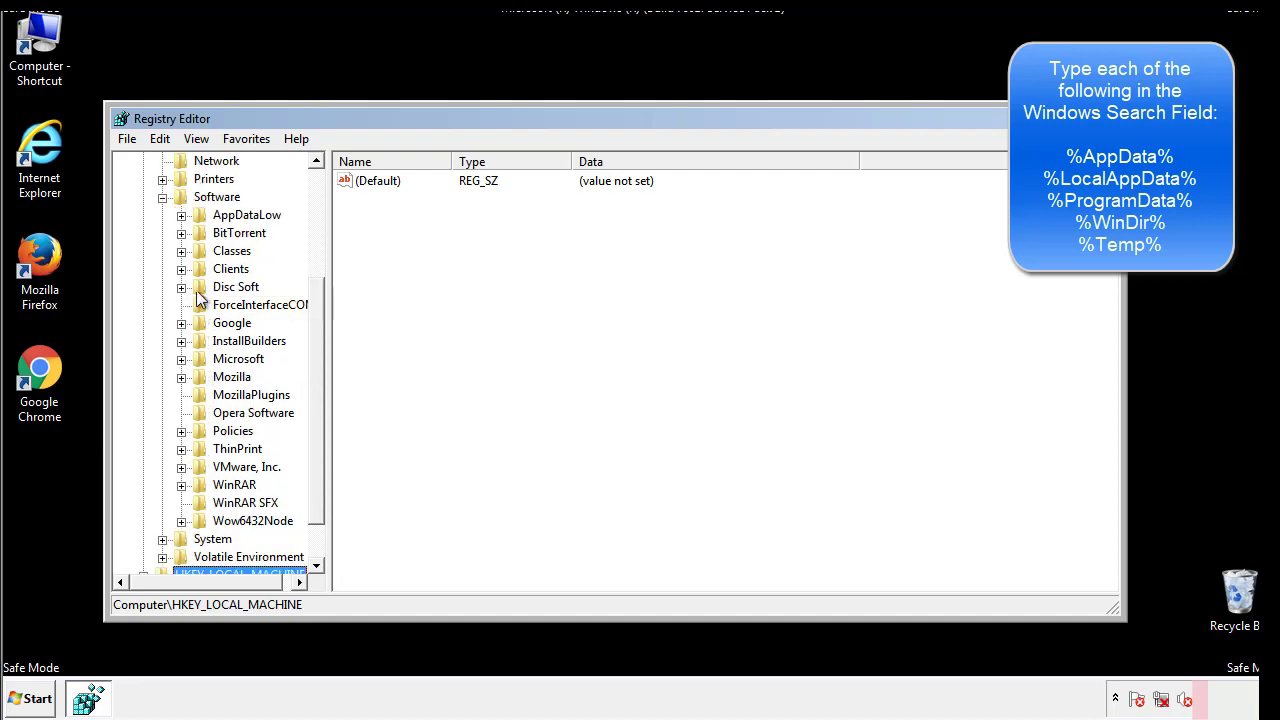
click(181, 360)
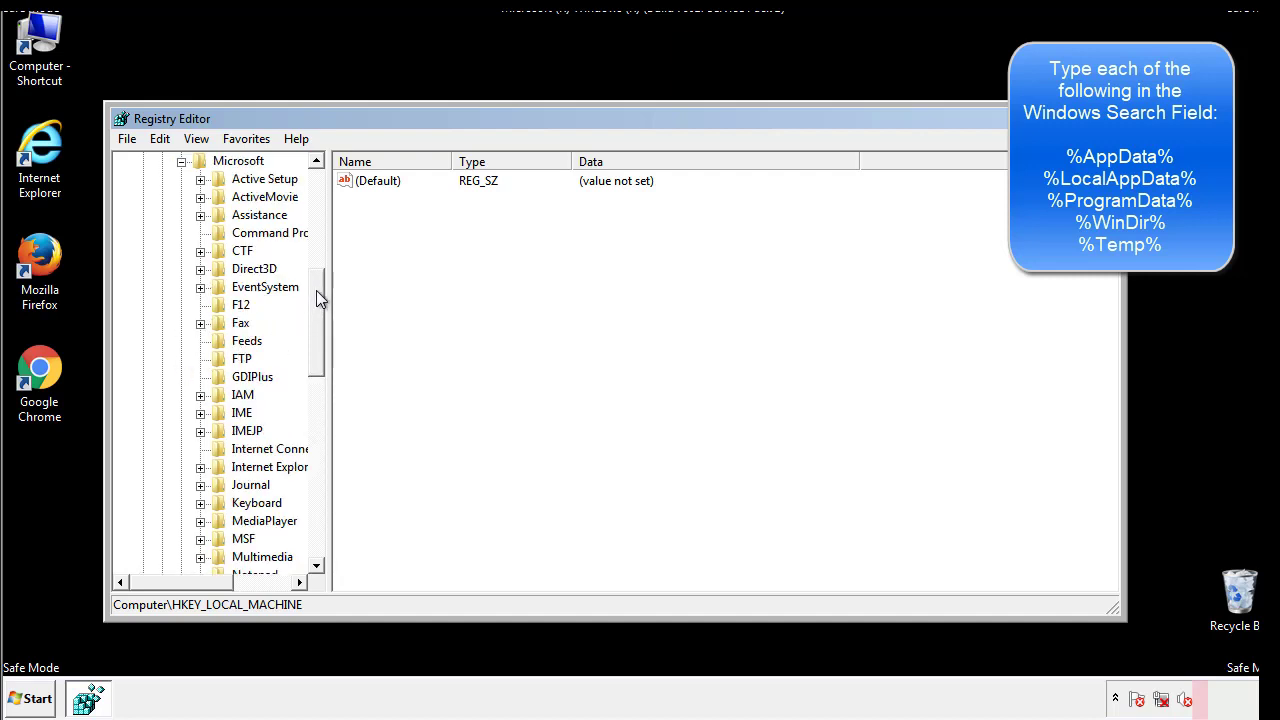
drag(316, 290, 315, 416)
click(200, 341)
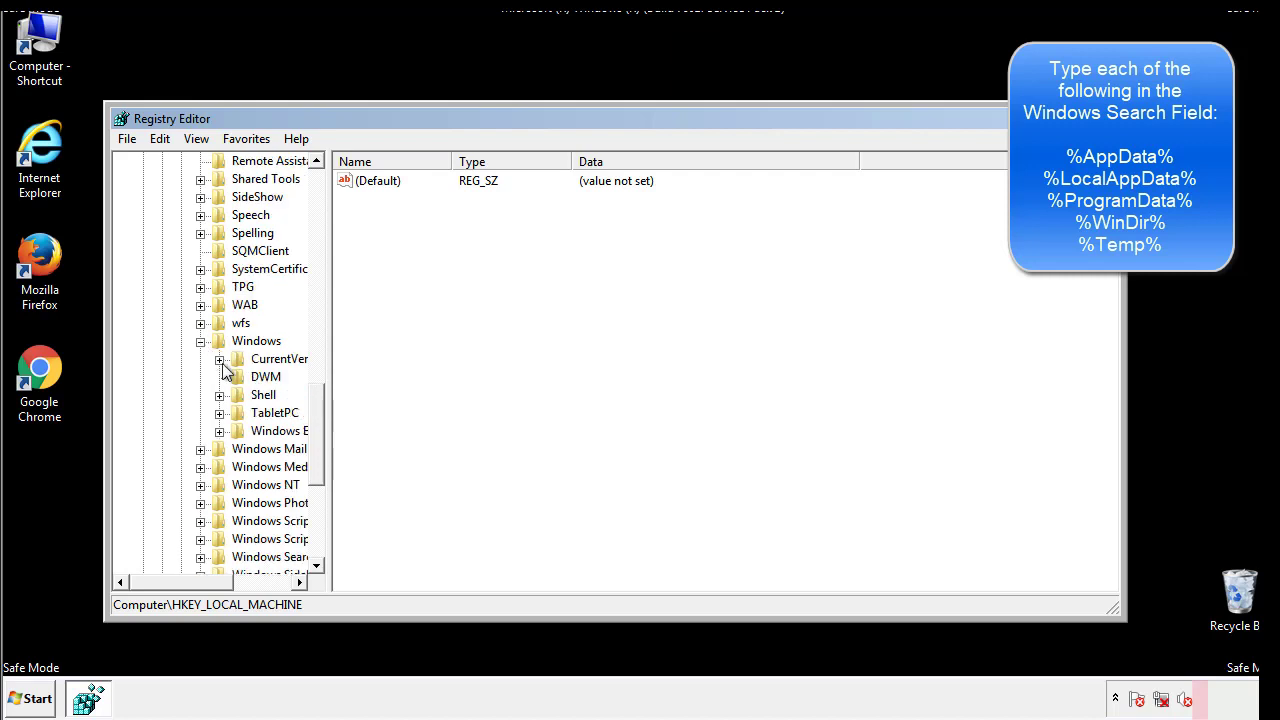
click(220, 360)
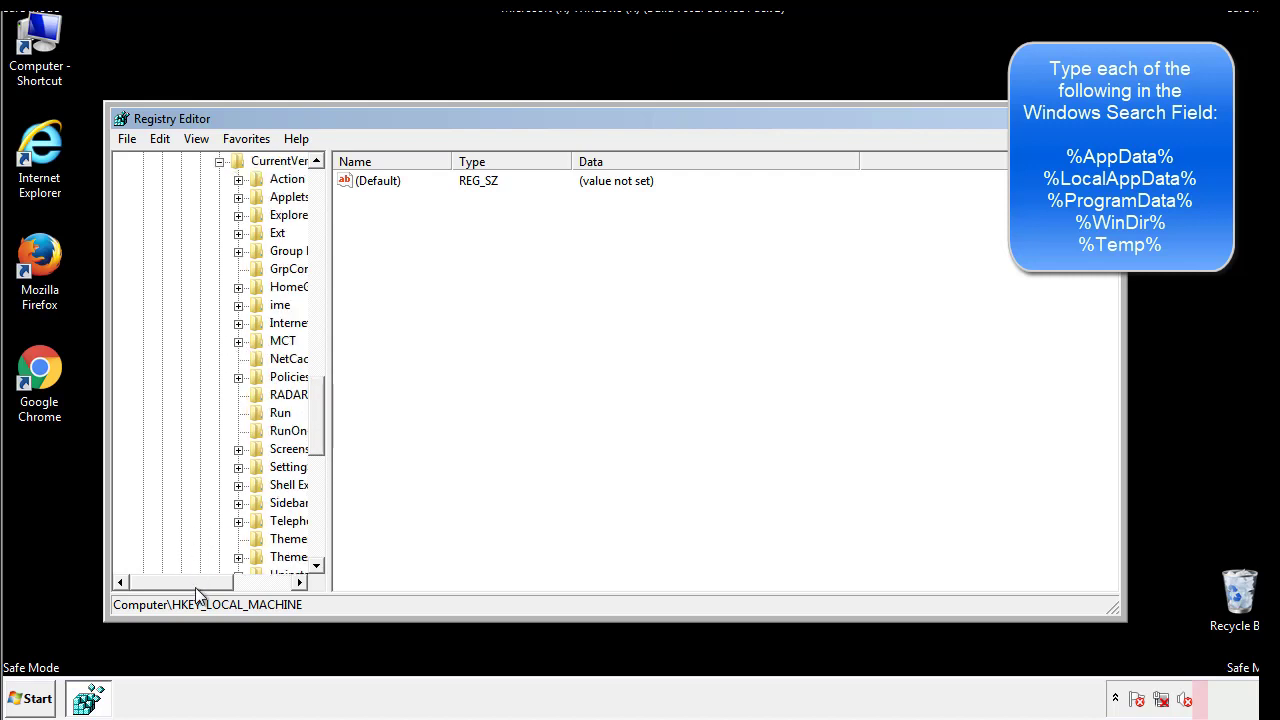
drag(195, 587, 226, 584)
click(218, 410)
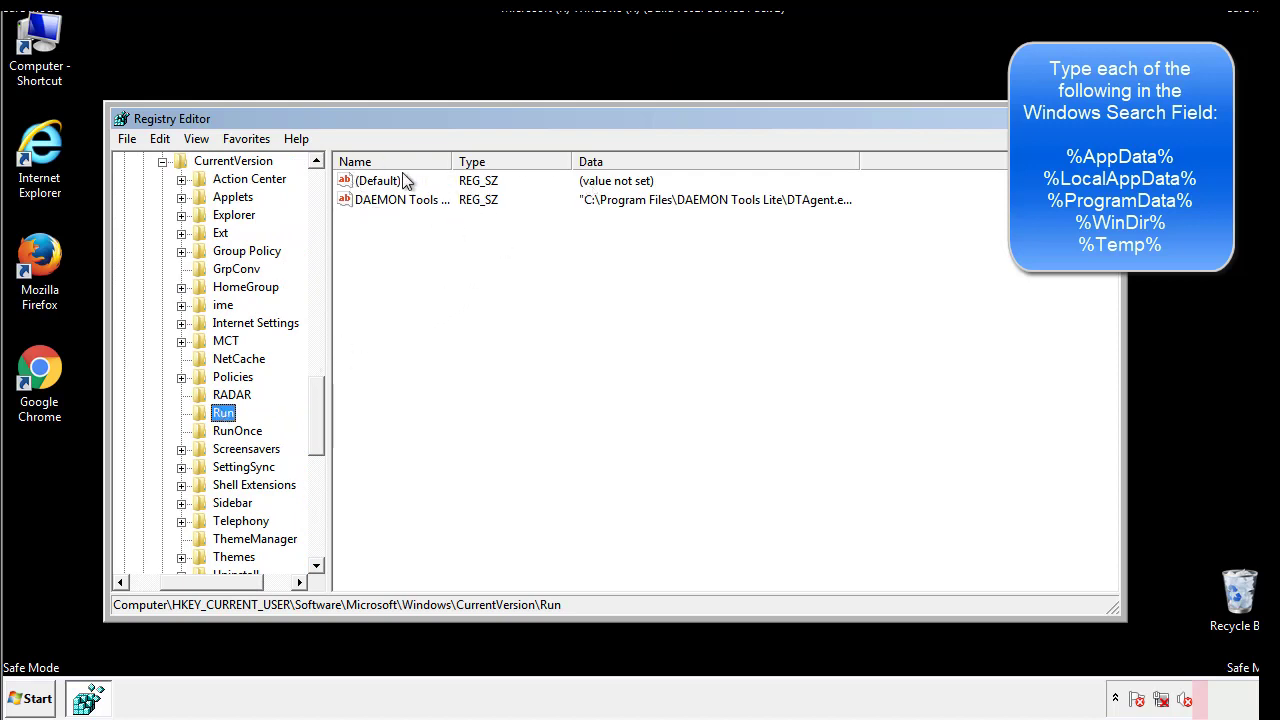
click(476, 231)
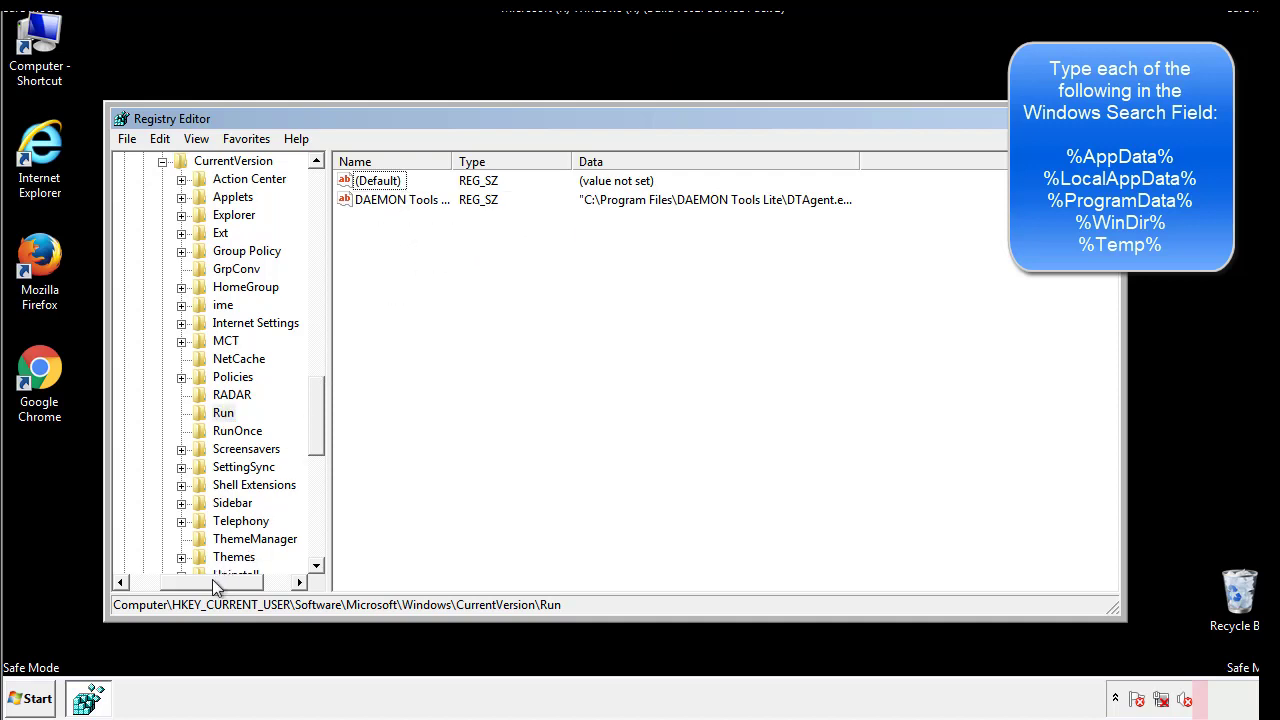
Step: Collapse the Windows key under HKEY_CURRENT_USER and search the registry's keys, values and data for %temp%
drag(212, 579, 186, 581)
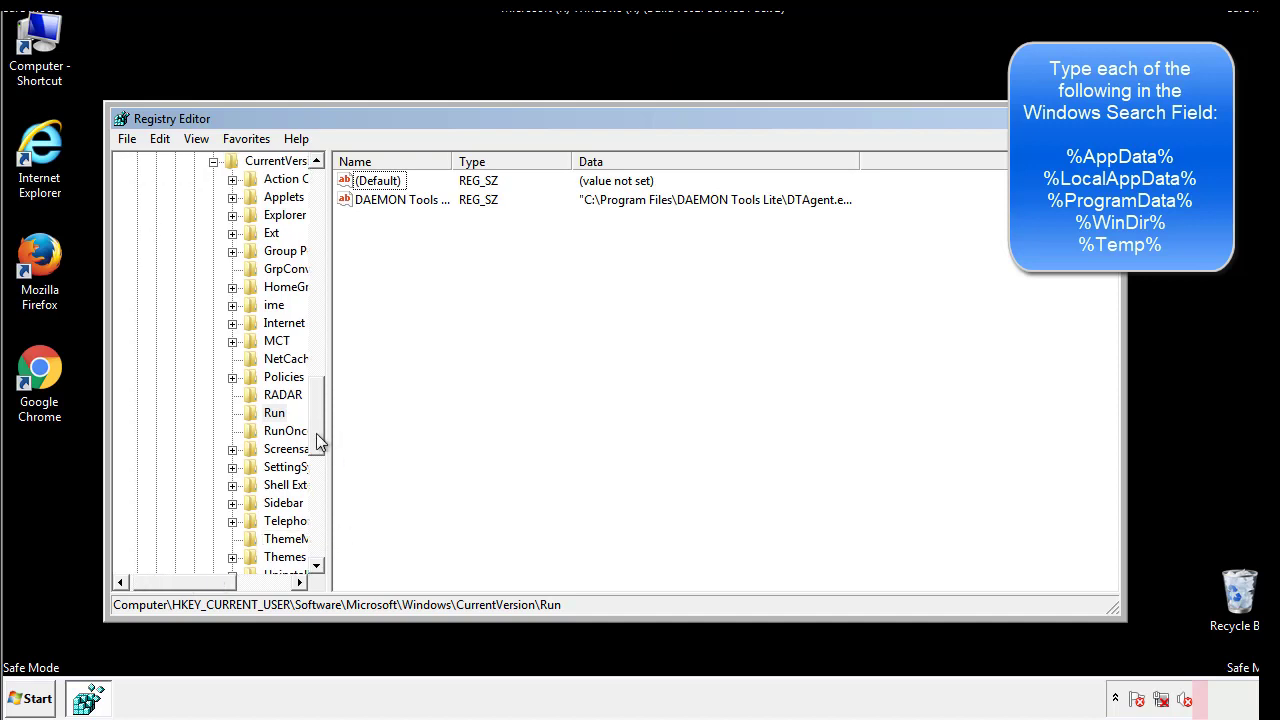
drag(319, 441, 320, 385)
click(195, 468)
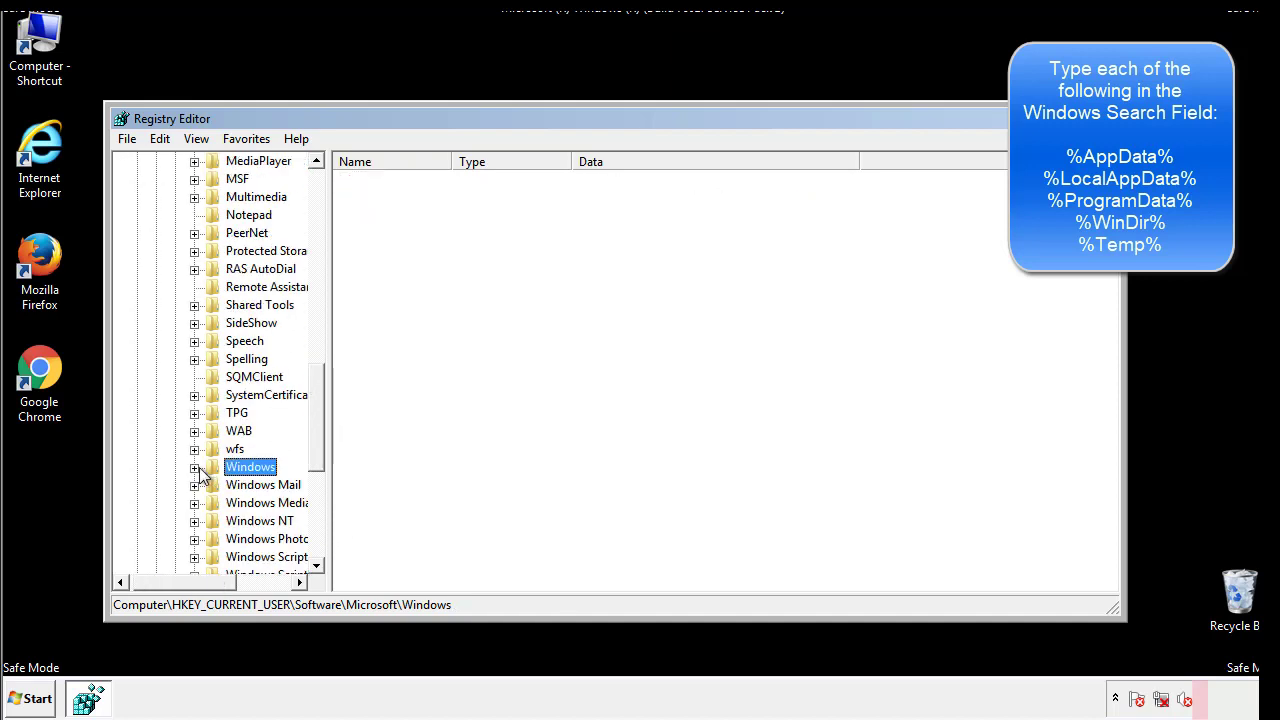
drag(322, 446, 322, 223)
click(172, 141)
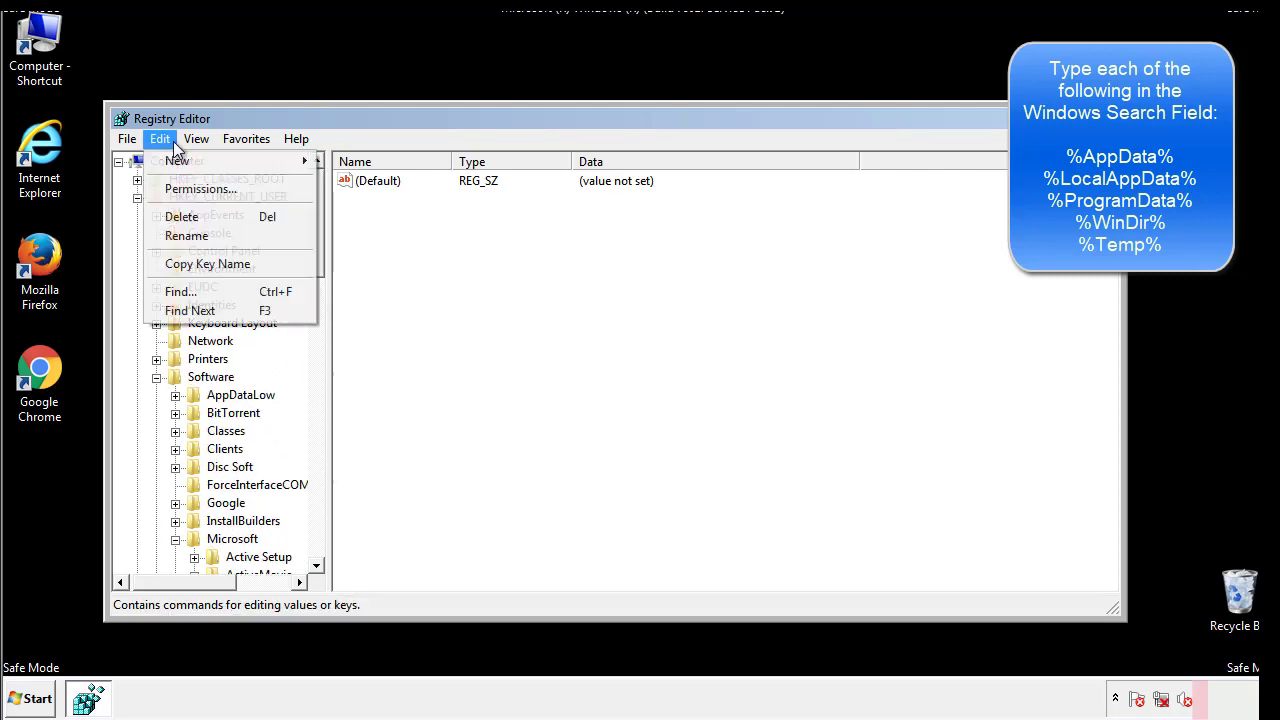
click(171, 291)
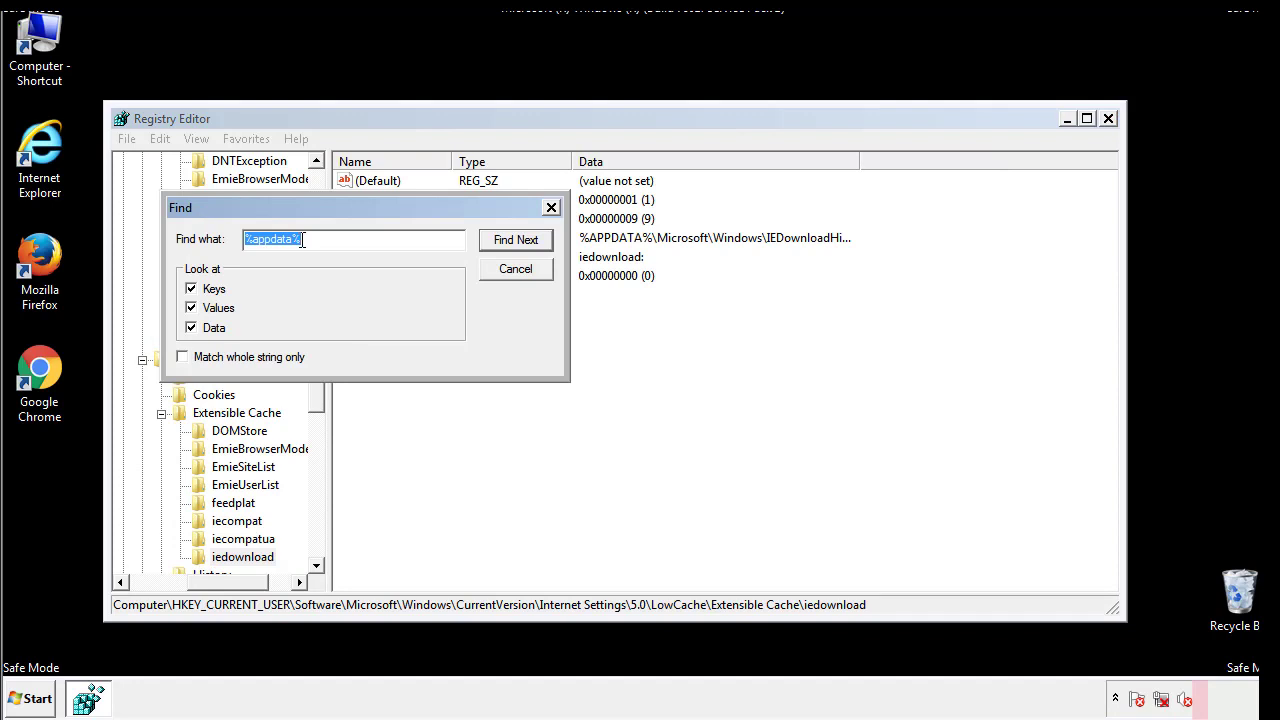
text(%temp%)
key(Return)
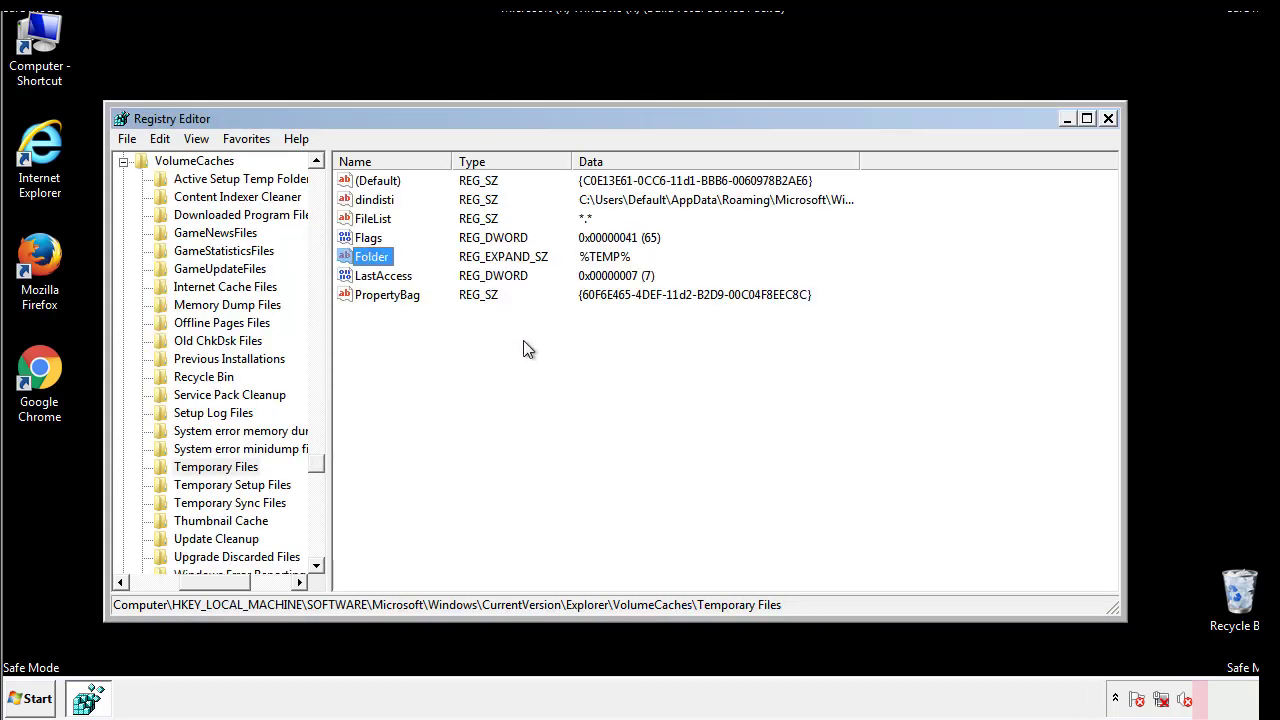
Step: Delete all values in the VolumeCaches\Temporary Files key, and close the Registry Editor
drag(410, 320, 361, 180)
right_click(361, 180)
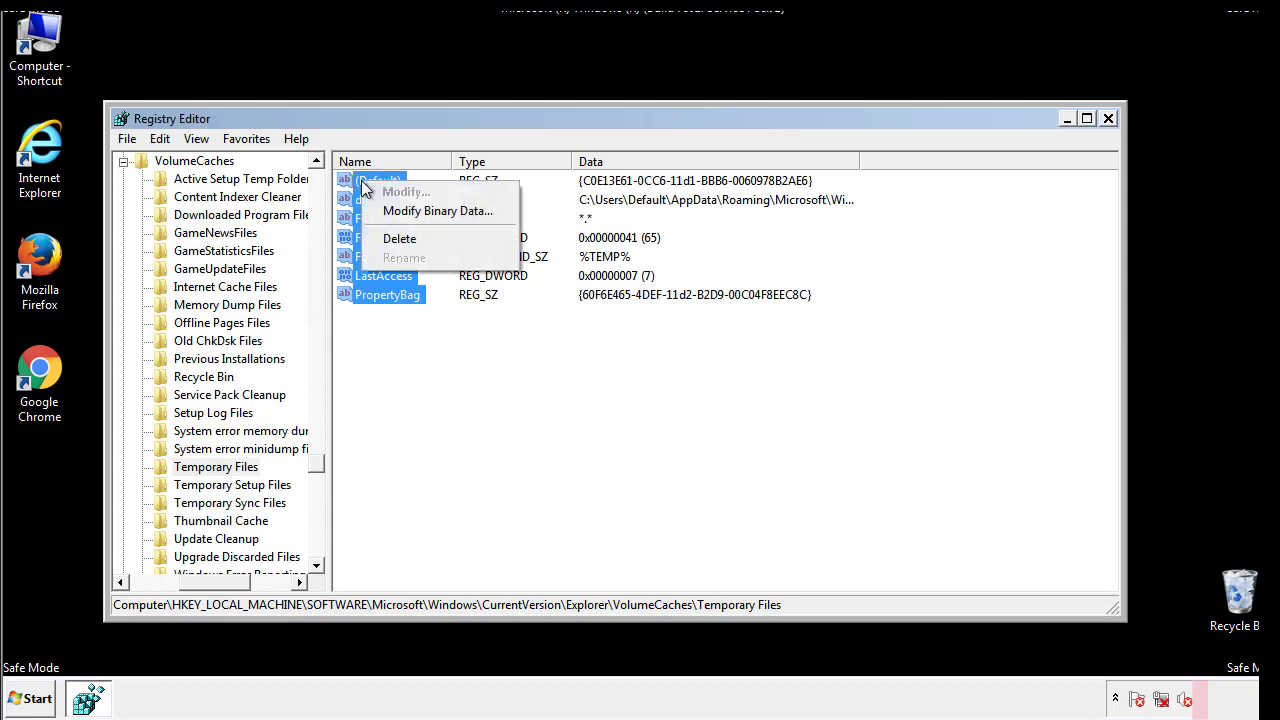
click(388, 235)
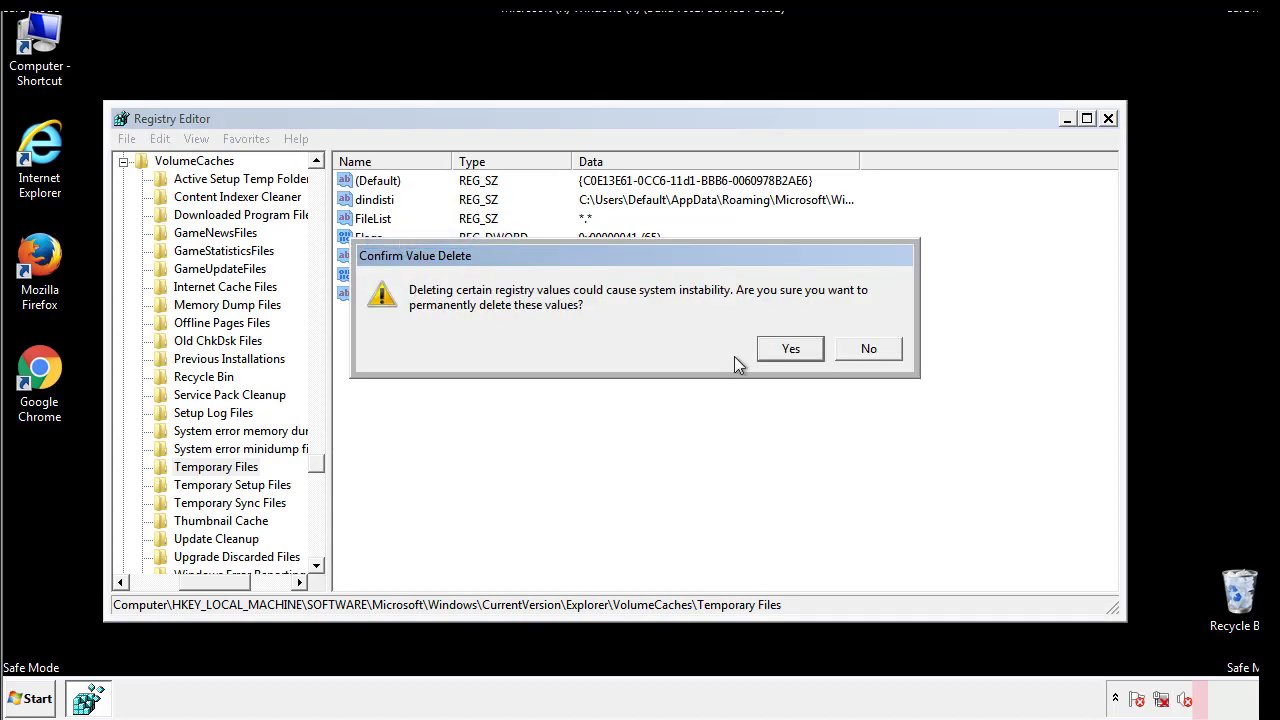
click(810, 349)
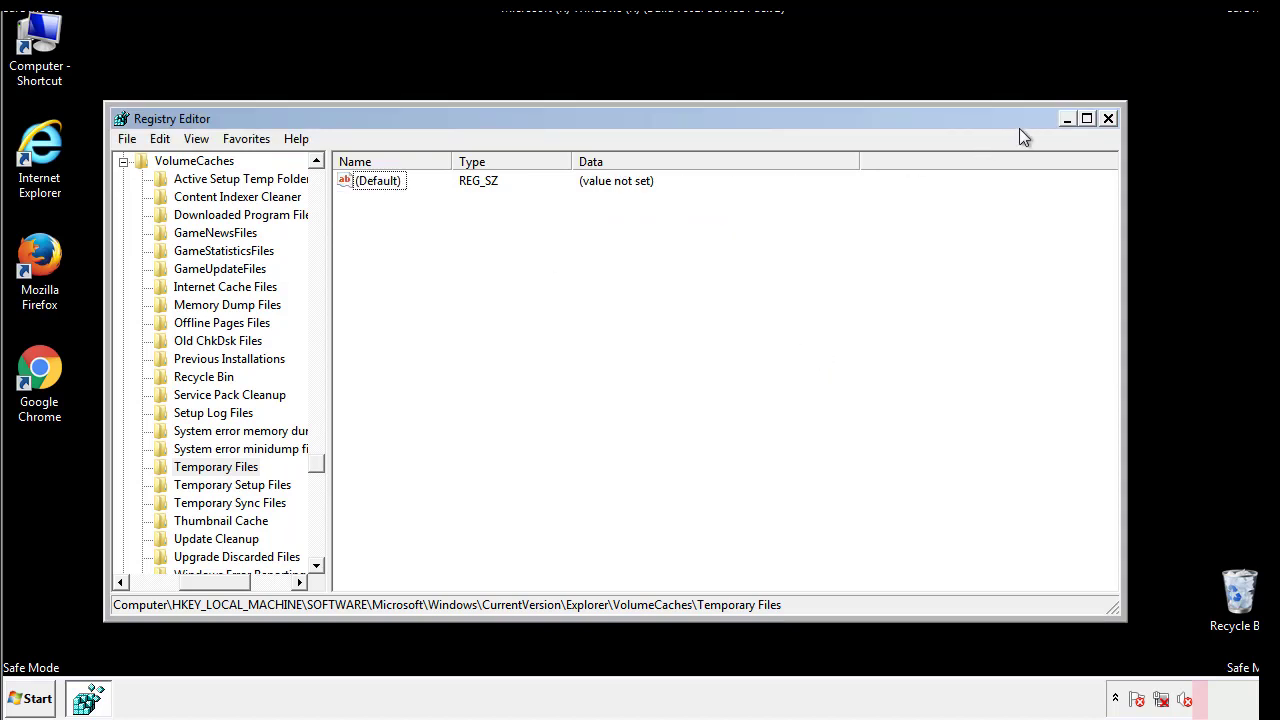
click(1110, 120)
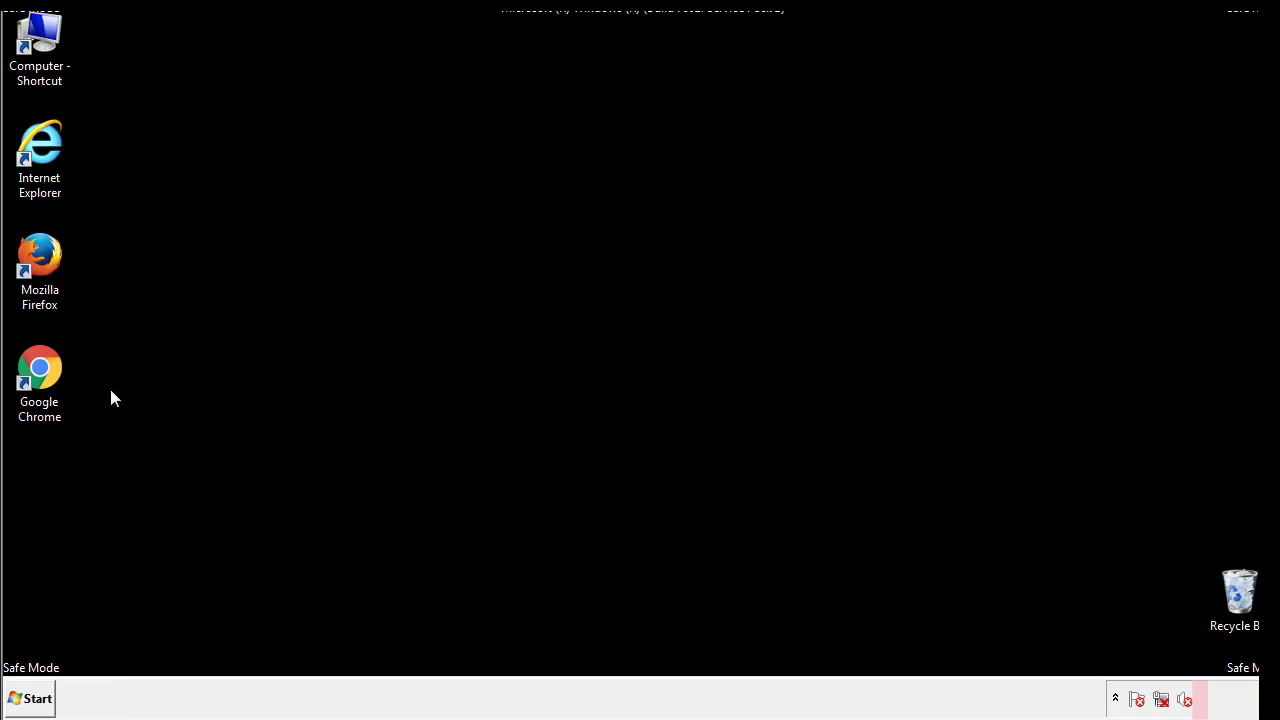
Step: Find and launch the System Configuration utility with msconfig
click(28, 699)
click(70, 654)
text(ms)
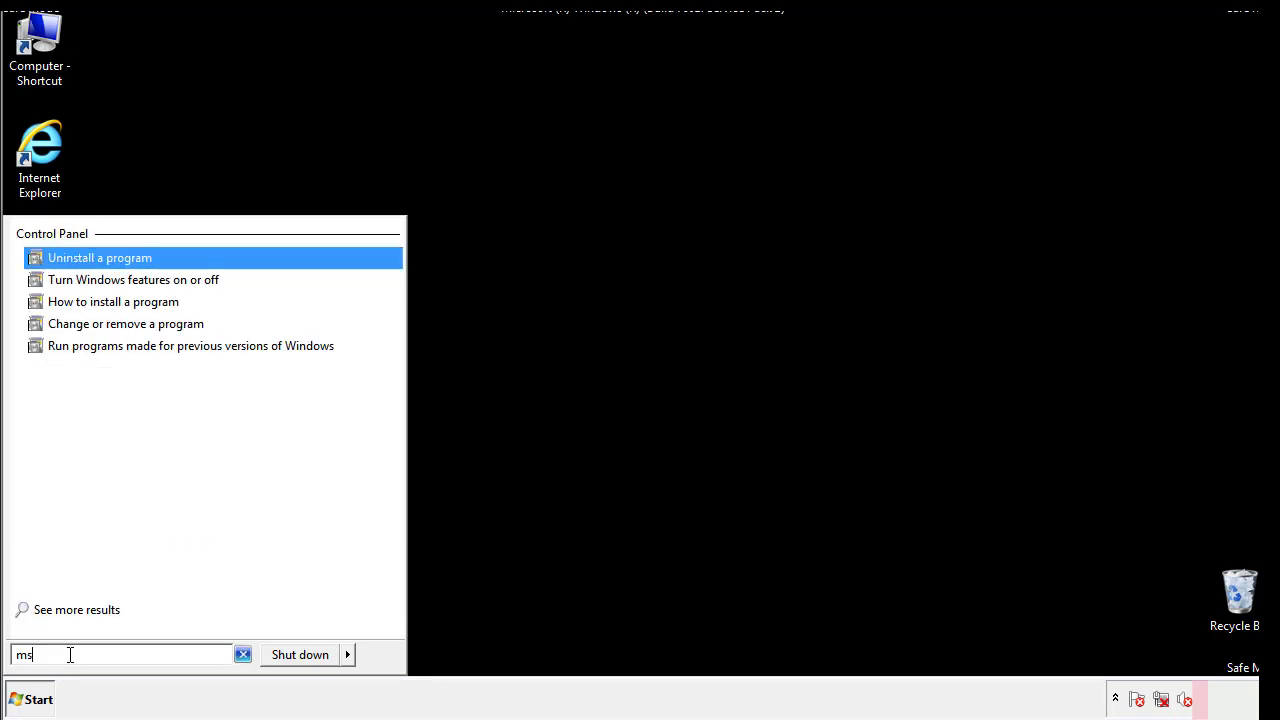
text(confgi)
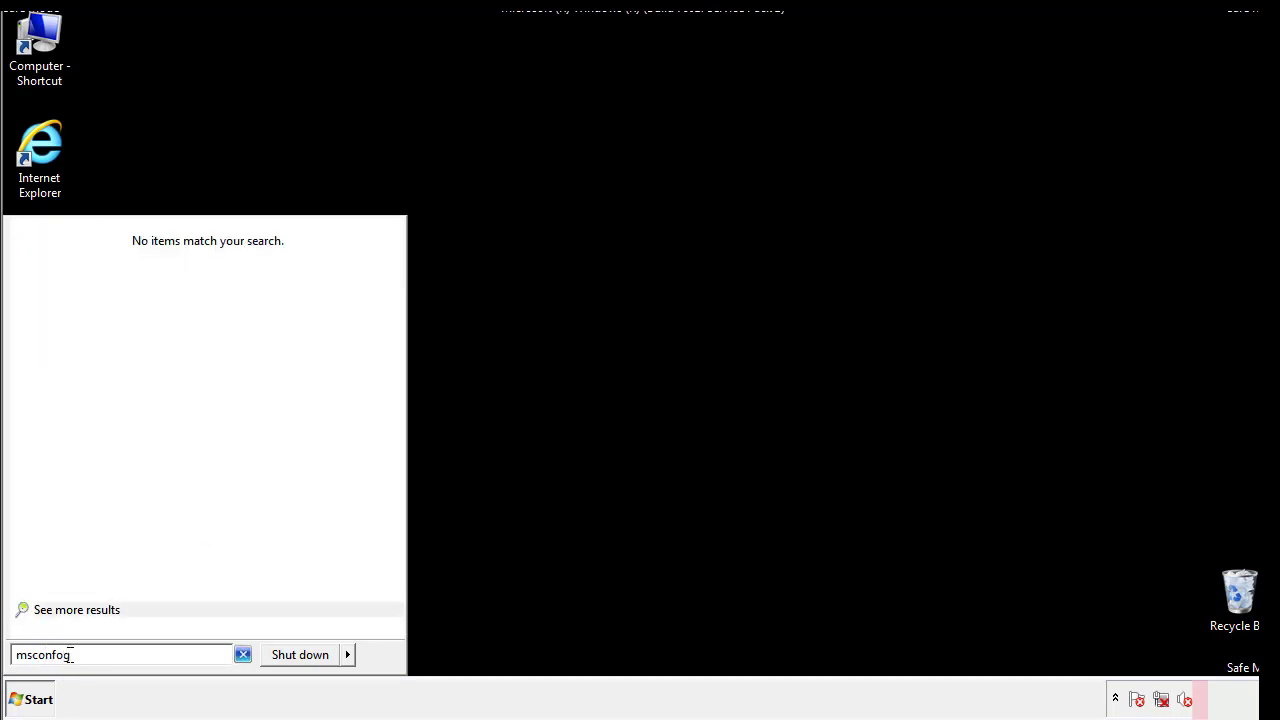
key(BackSpace)
key(BackSpace)
text(ig)
key(Return)
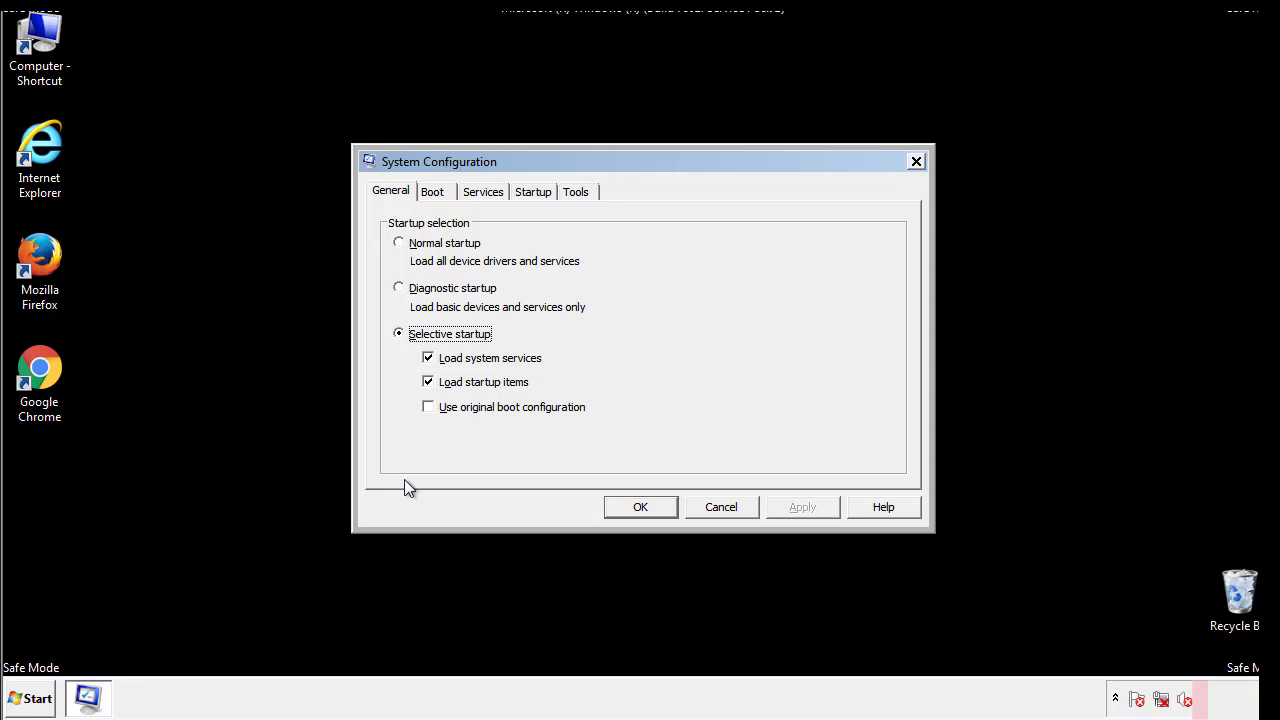
Step: Turn off Safe boot in the boot options, apply the change, and restart the computer
click(432, 192)
click(405, 385)
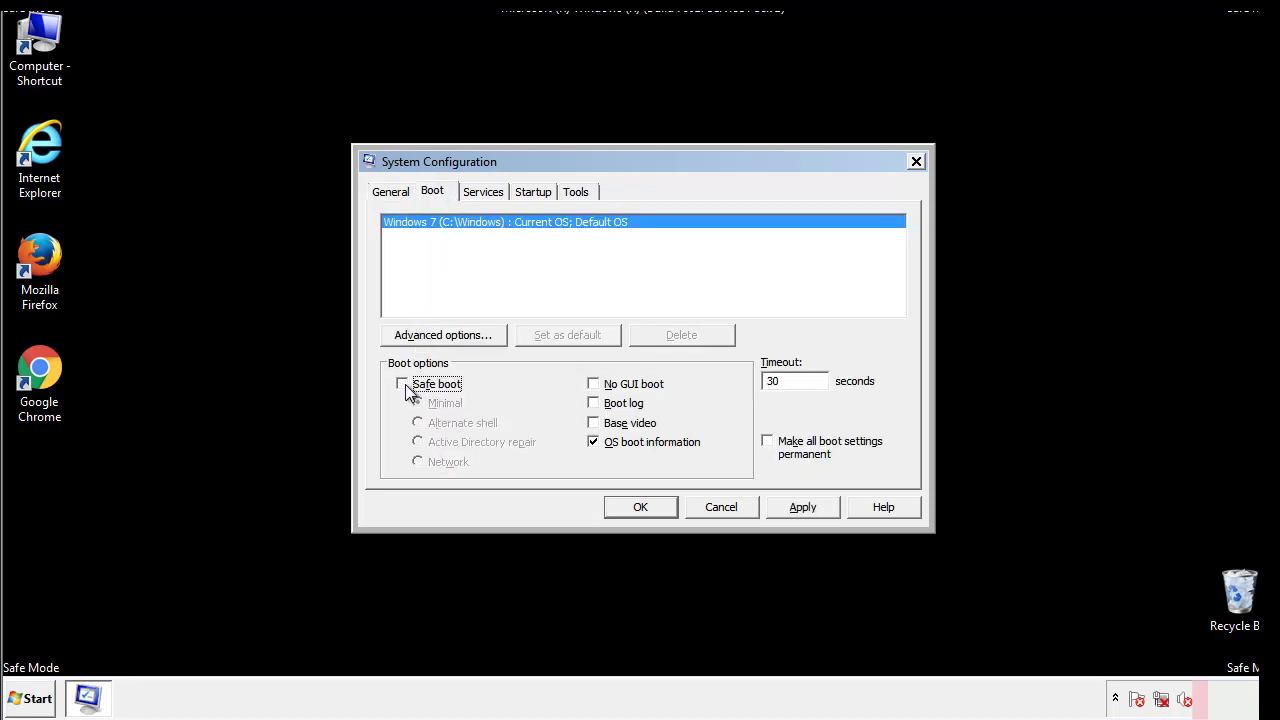
click(805, 508)
click(663, 508)
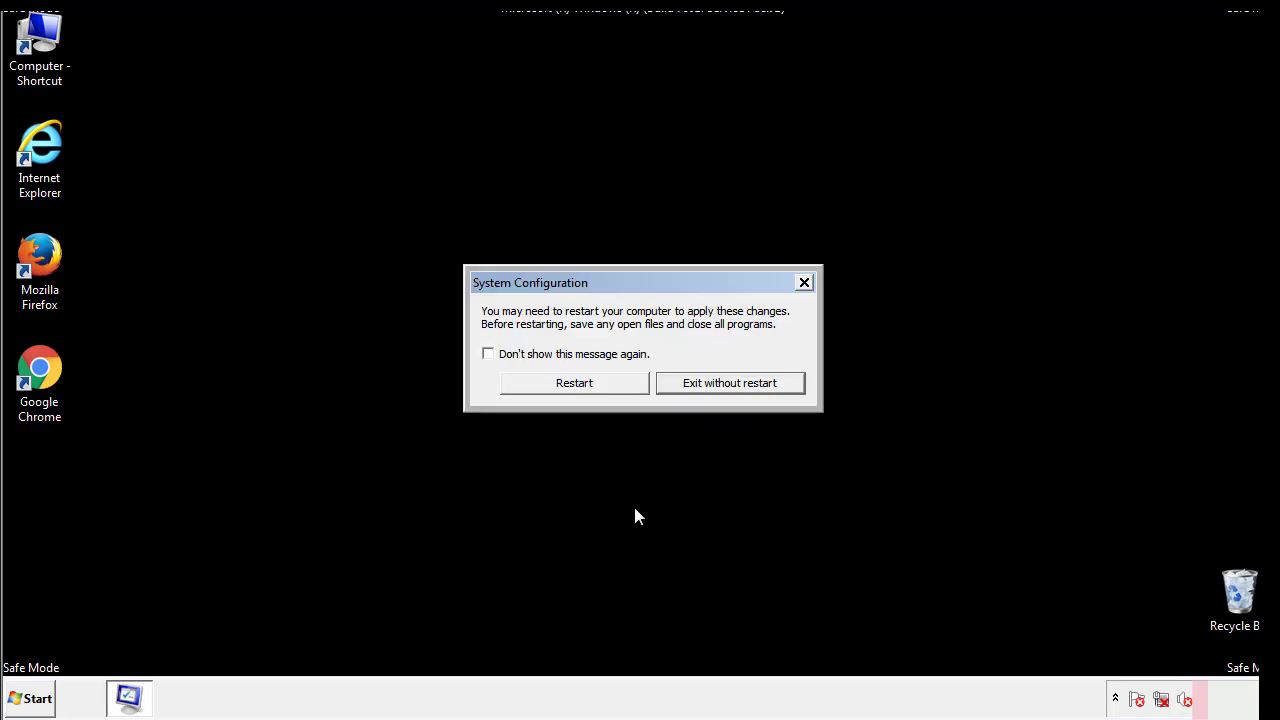
click(592, 388)
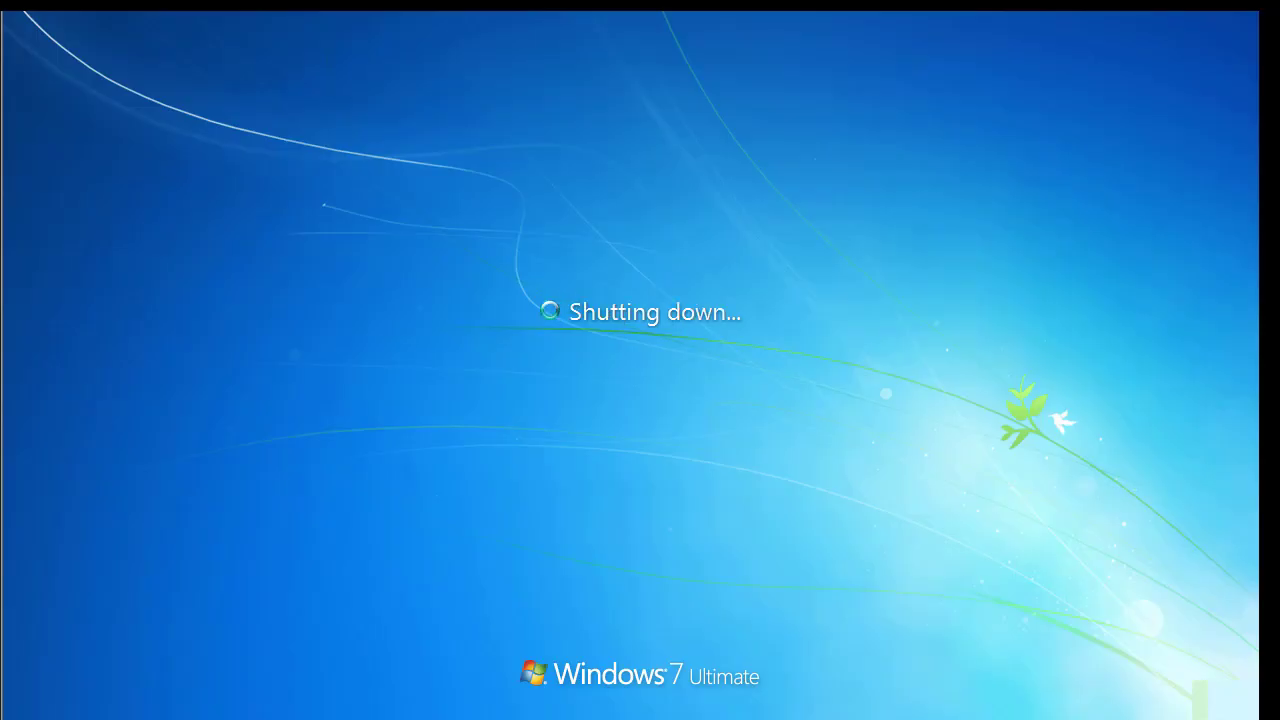